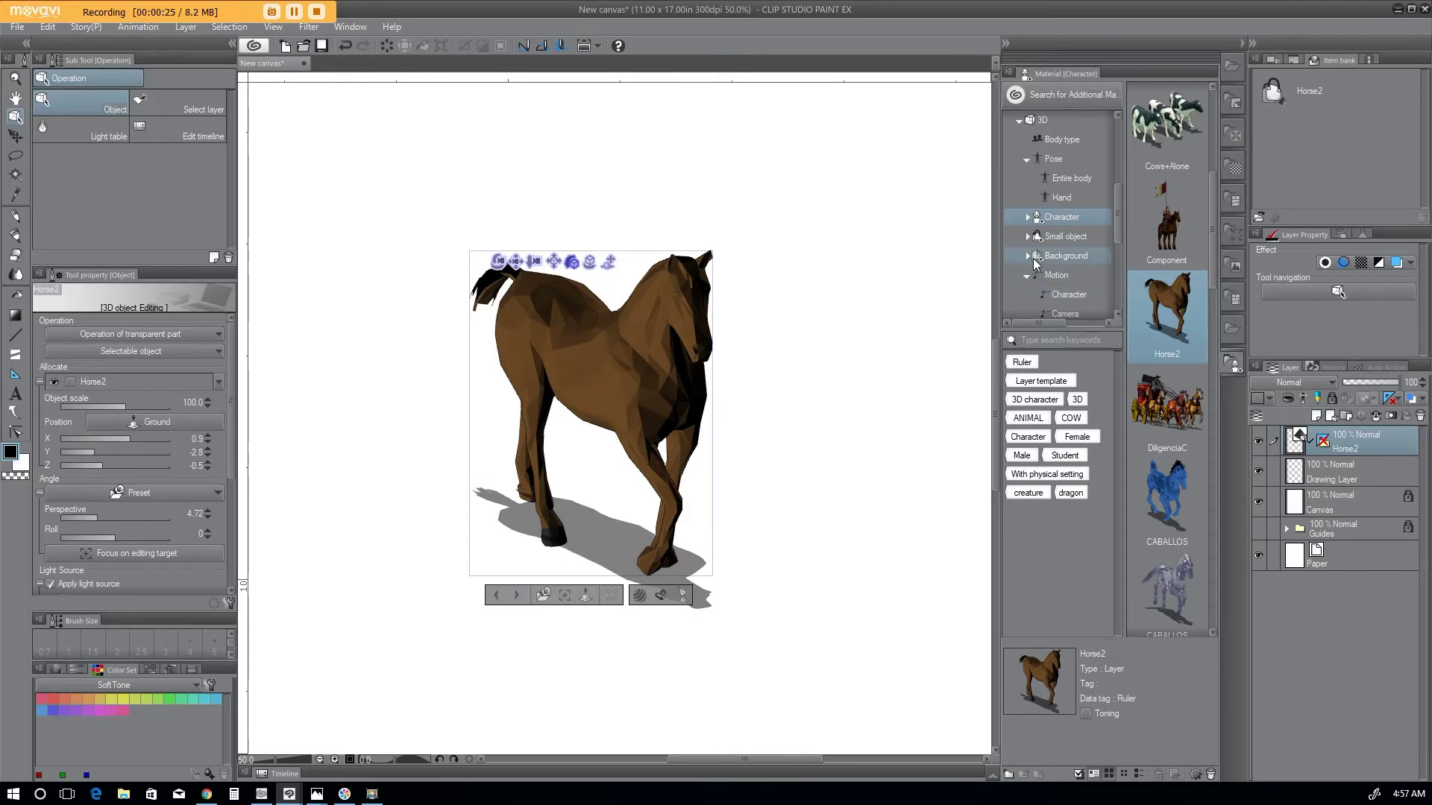
Step: Orbit the 3D camera so the Horse2 model is seen facing left
{"action": "left_click", "coordinate": [1028, 216]}
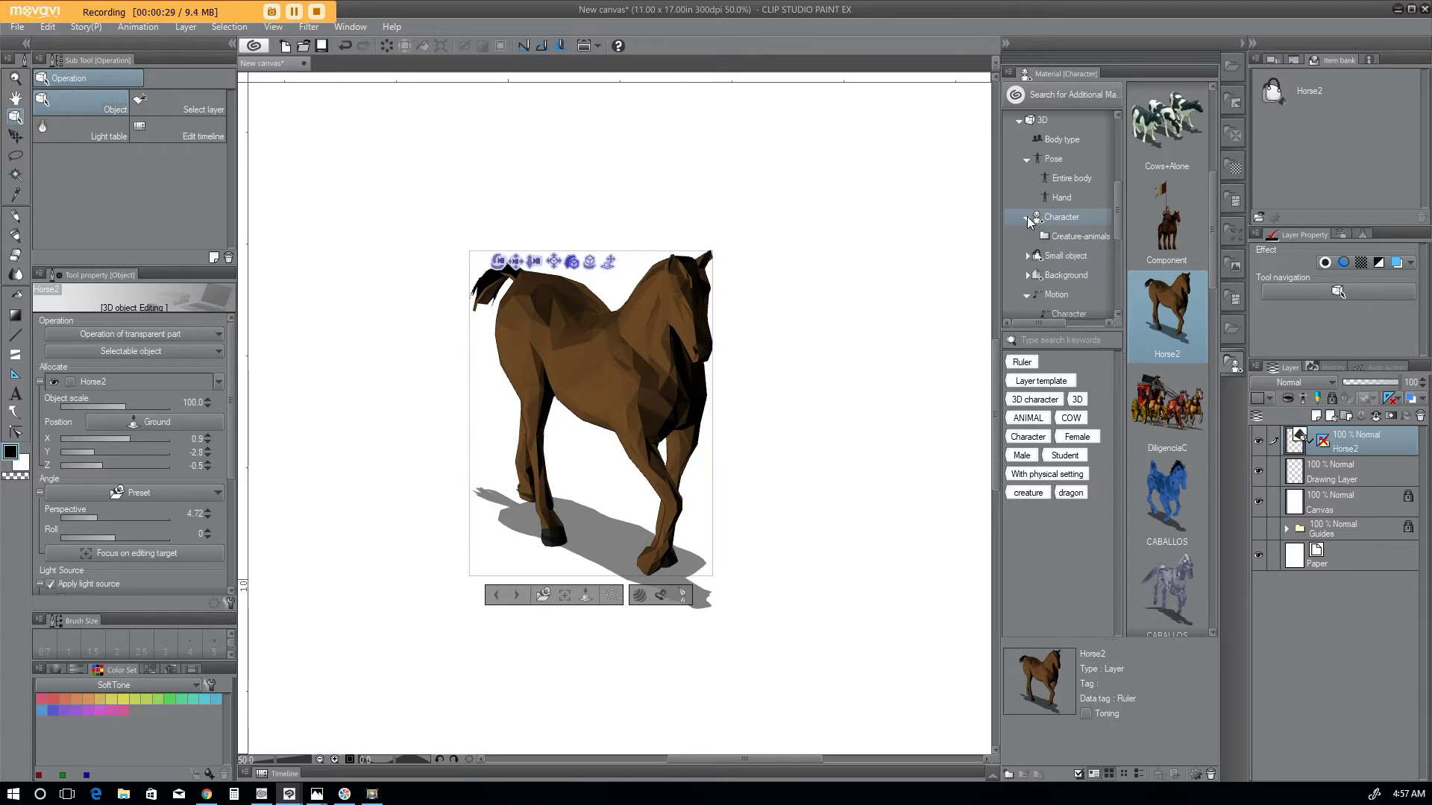
{"action": "left_click", "coordinate": [1027, 217]}
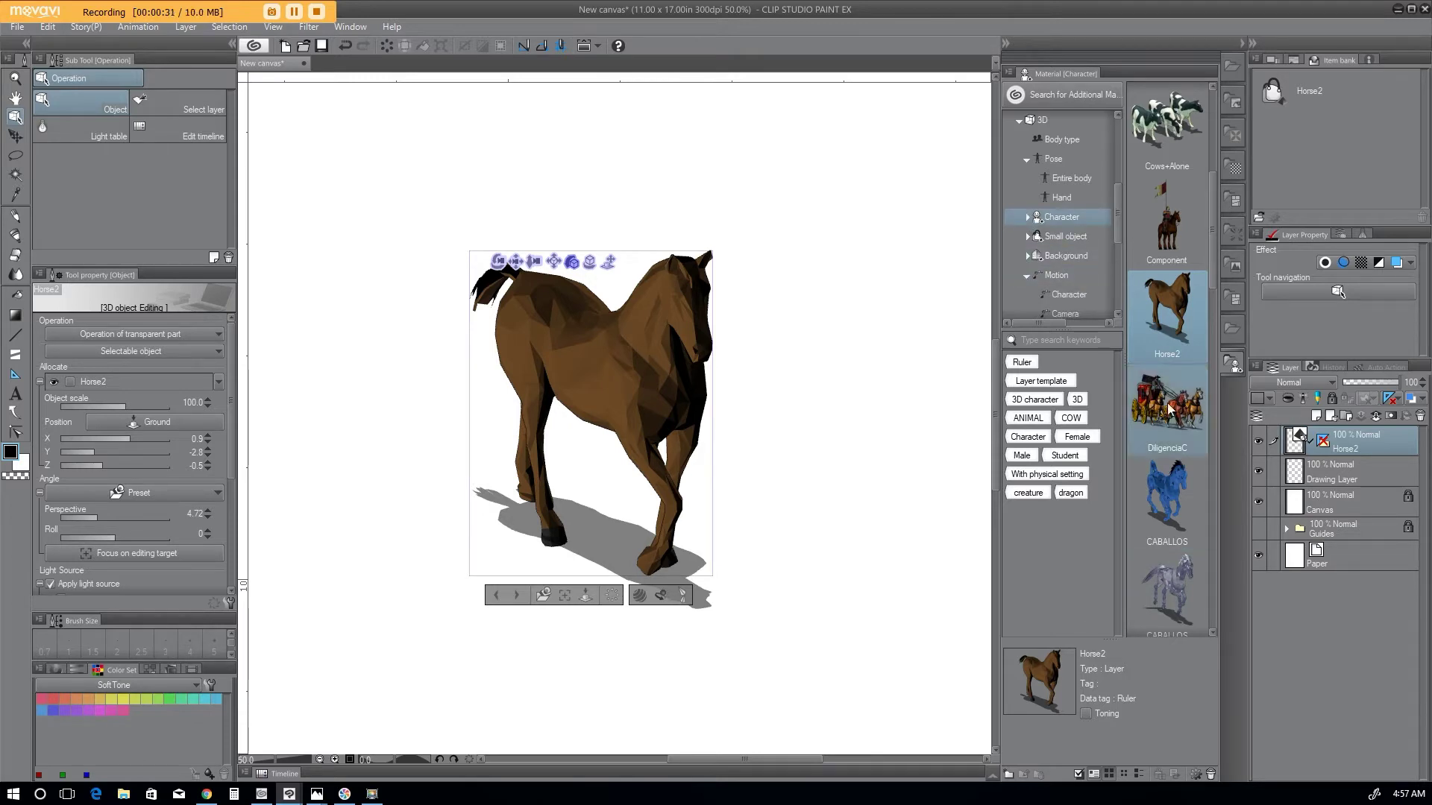
{"action": "left_click_drag", "start_coordinate": [498, 261], "coordinate": [436, 308]}
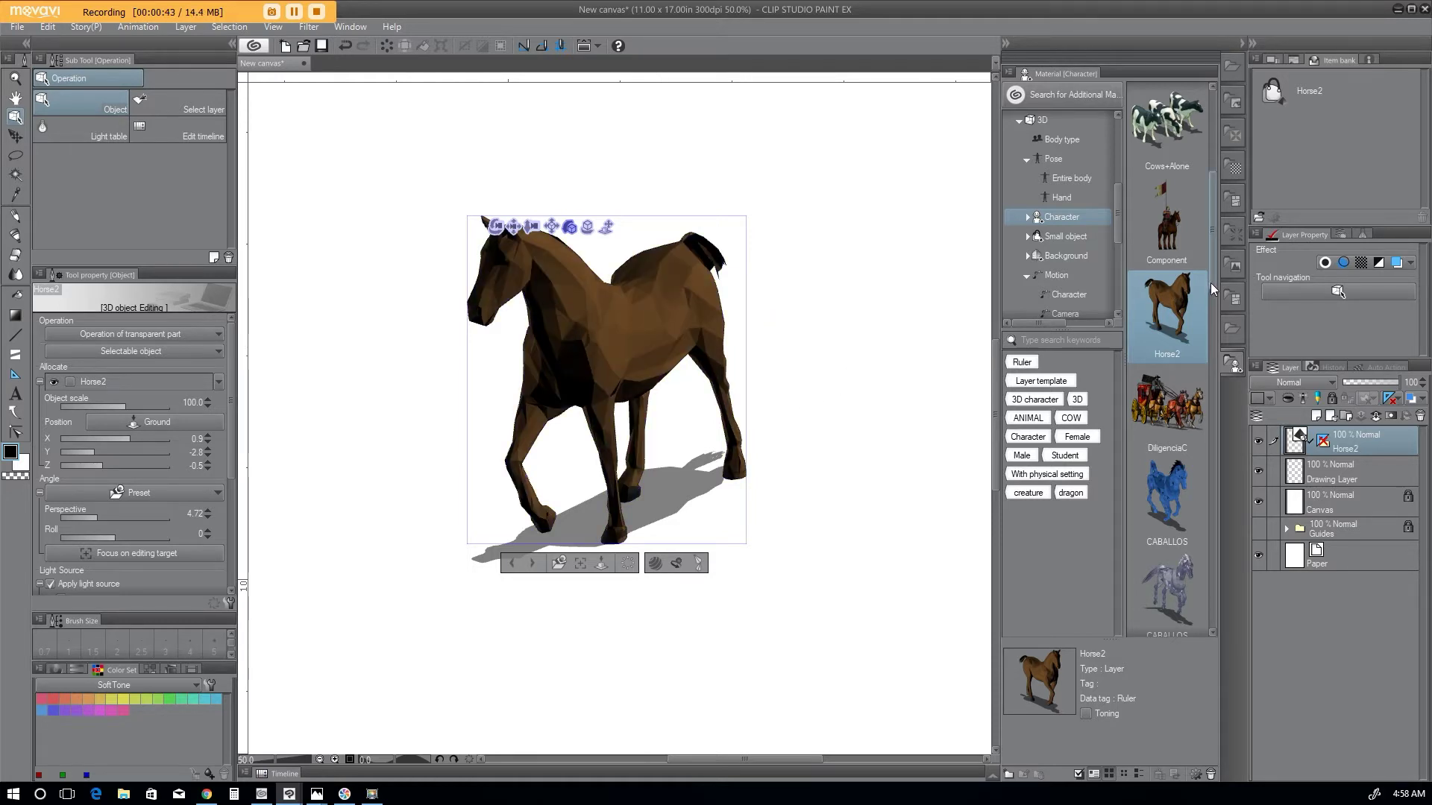
Step: Browse the Material tree categories and show Body type's male and female drawing dolls
{"action": "scroll", "coordinate": [1210, 283], "scroll_direction": "up", "scroll_amount": 1}
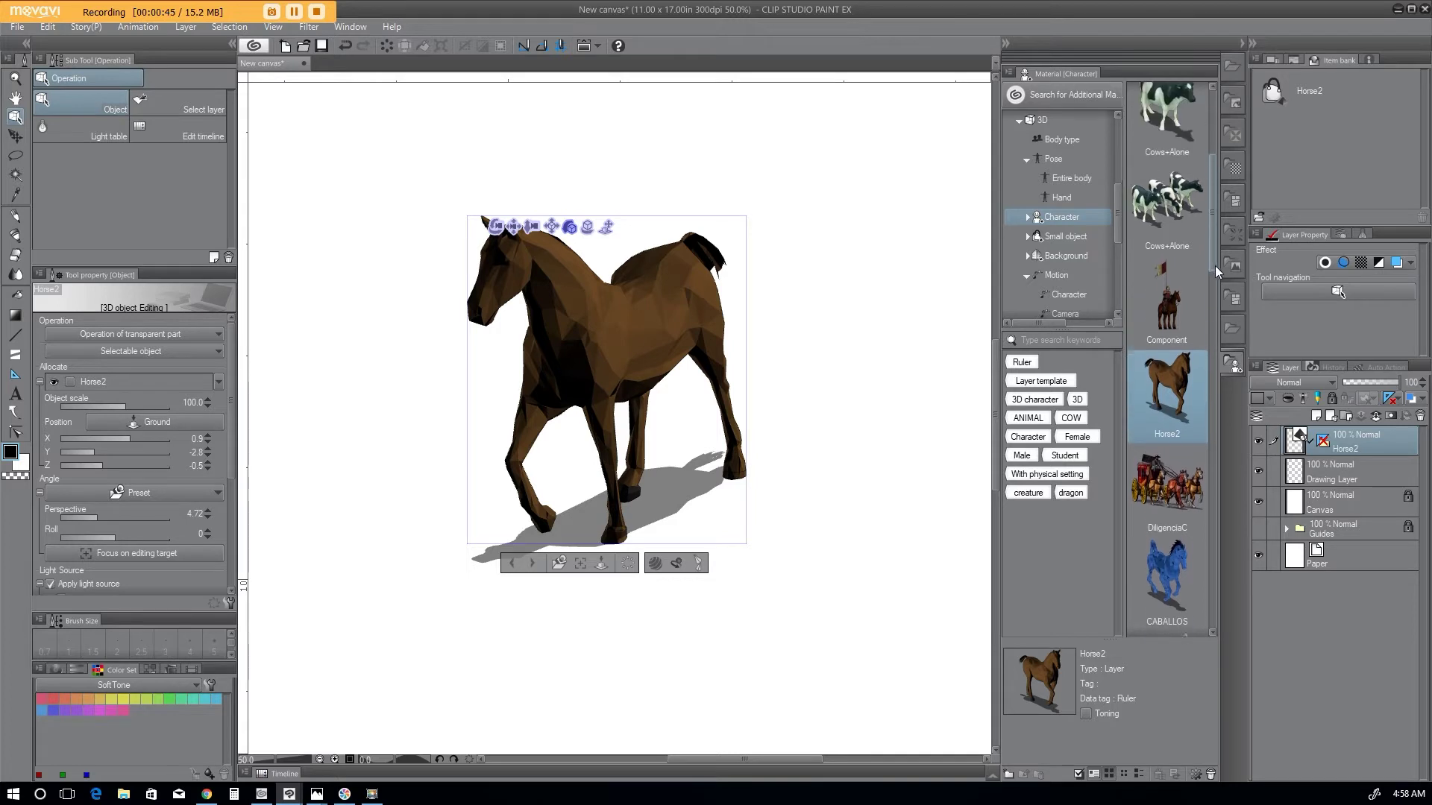
{"action": "left_click", "coordinate": [1072, 237]}
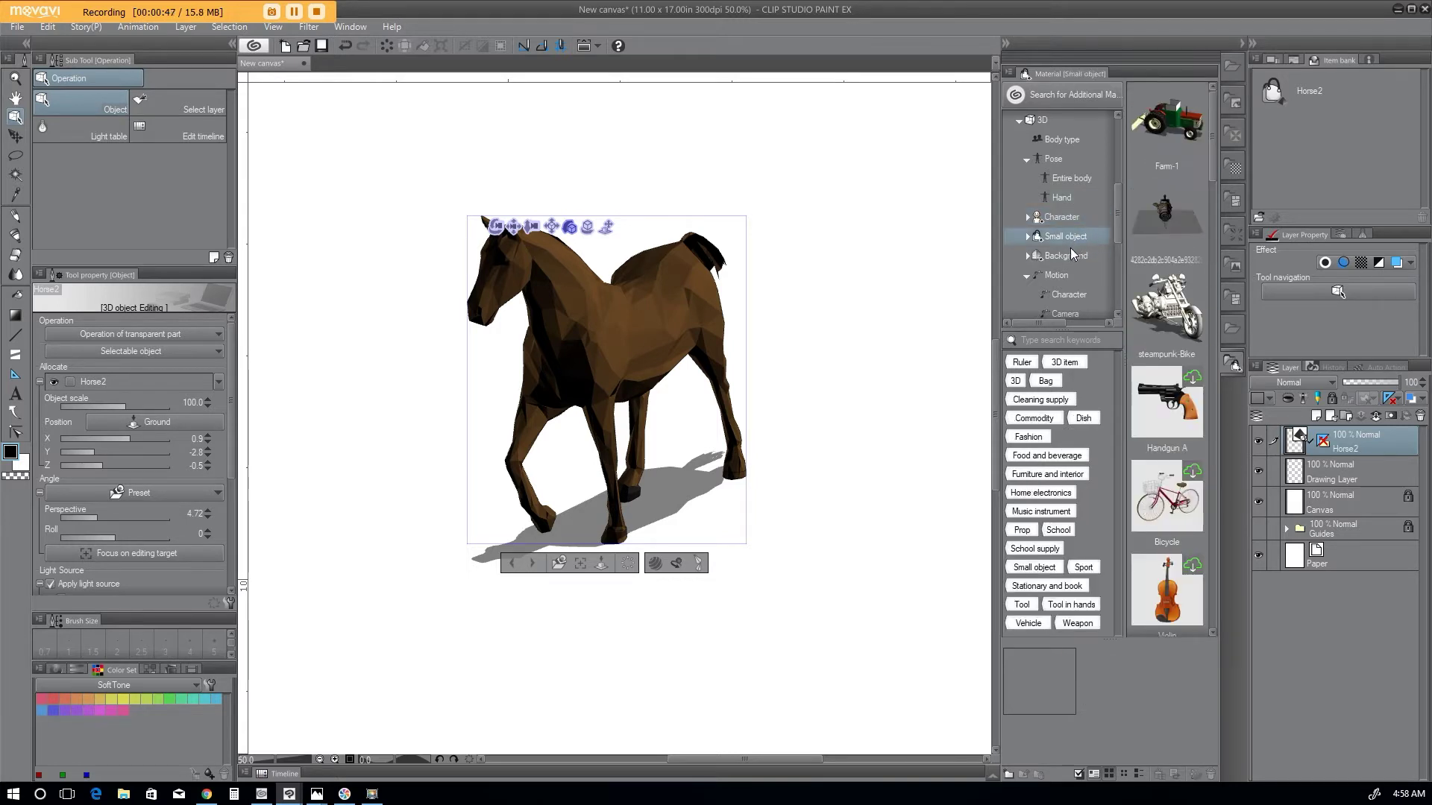
{"action": "left_click", "coordinate": [1070, 255]}
{"action": "left_click", "coordinate": [1067, 295]}
{"action": "left_click", "coordinate": [1066, 276]}
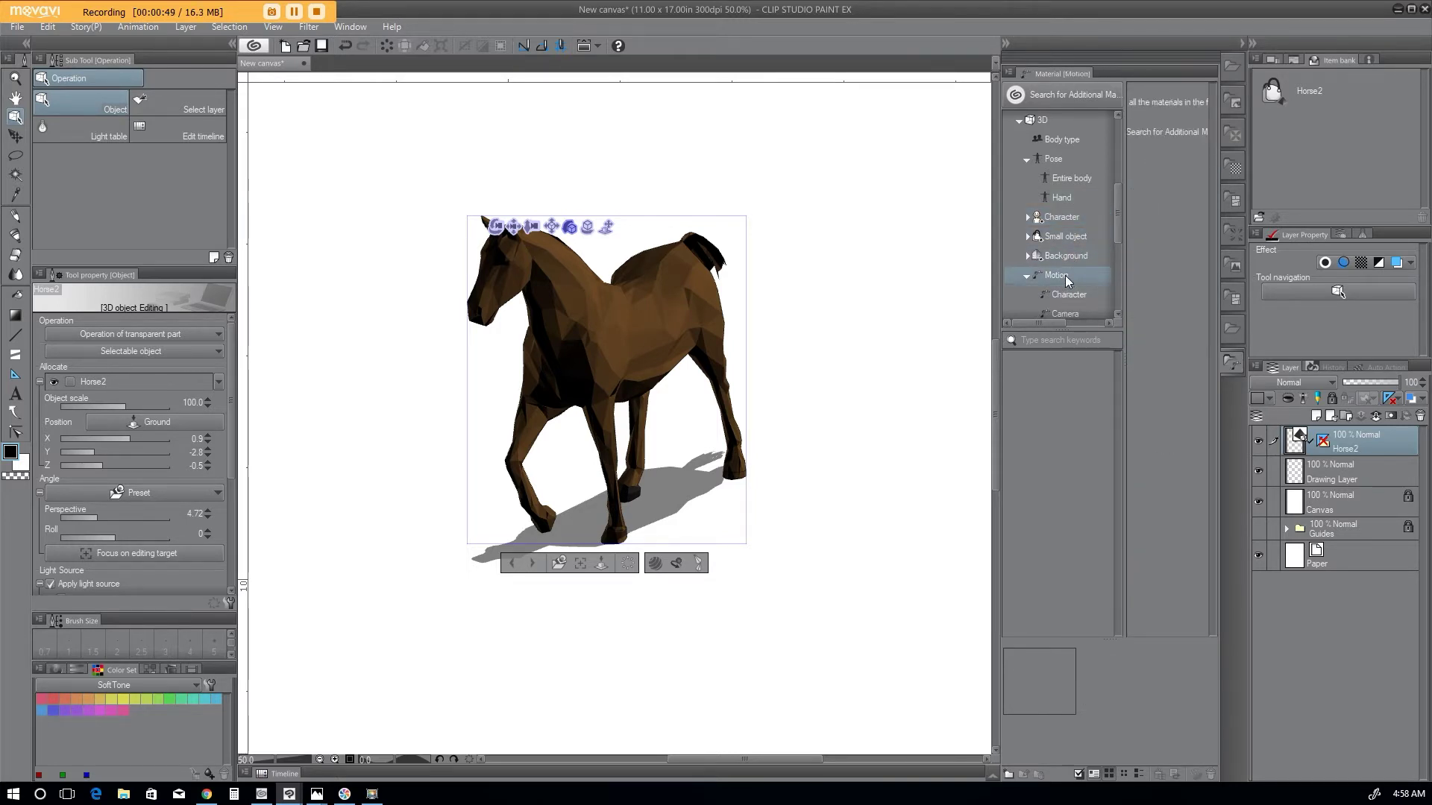
{"action": "left_click", "coordinate": [1057, 217]}
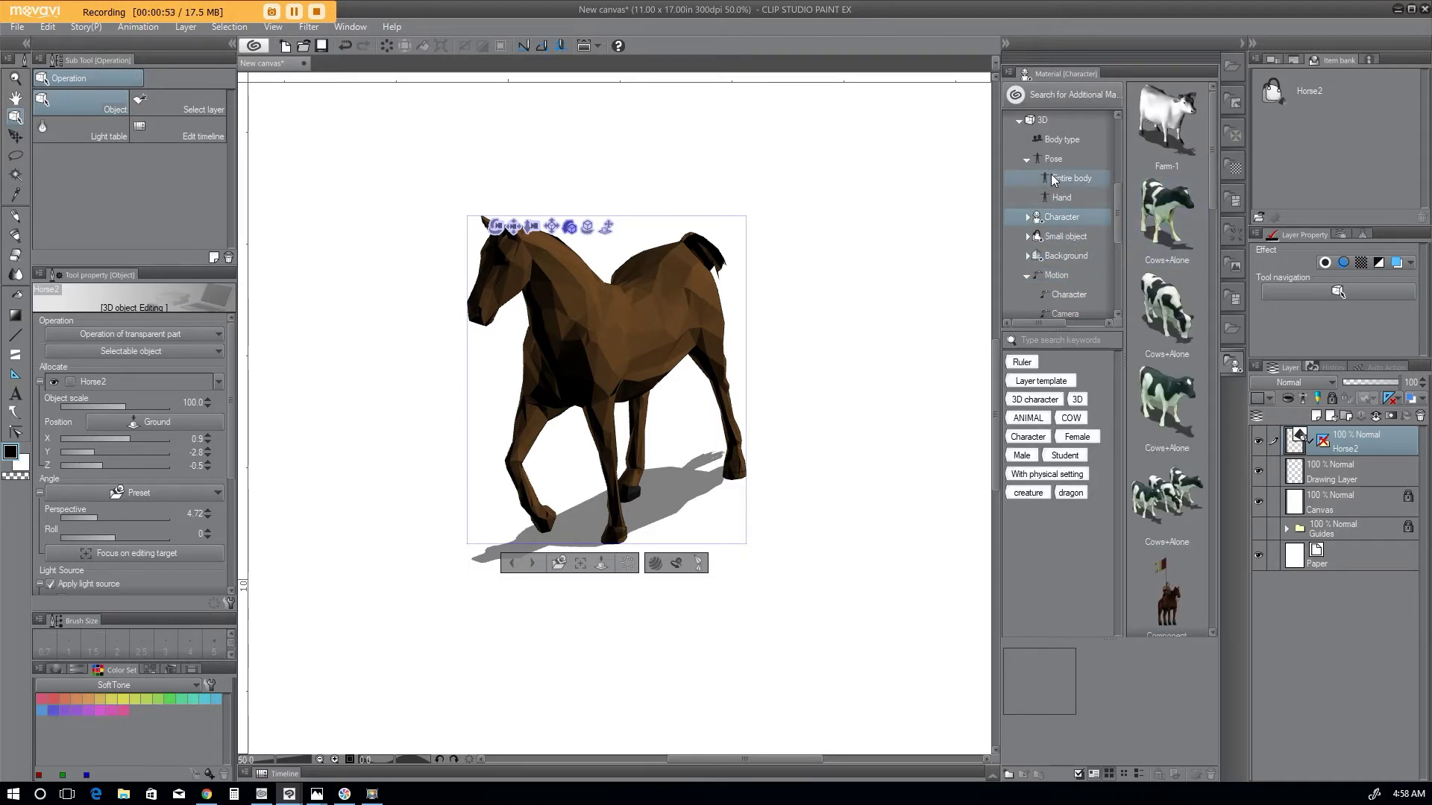
{"action": "left_click", "coordinate": [1051, 139]}
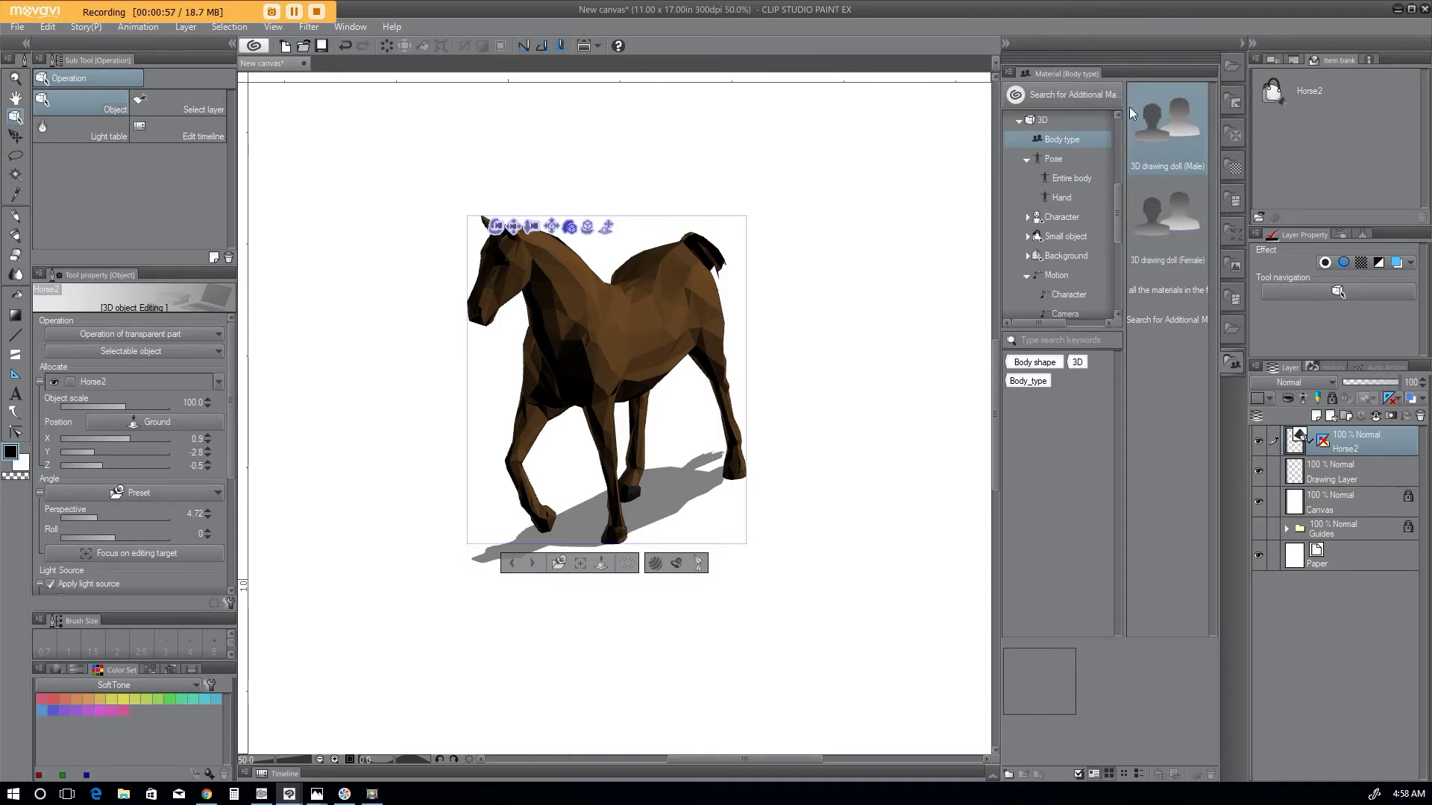
Step: Drop the male 3D drawing doll into the Horse2 scene and reframe the camera
{"action": "mouse_move", "coordinate": [1175, 130]}
{"action": "left_mouse_down"}
{"action": "mouse_move", "coordinate": [939, 174]}
{"action": "mouse_move", "coordinate": [856, 226]}
{"action": "mouse_move", "coordinate": [873, 232]}
{"action": "left_mouse_up"}
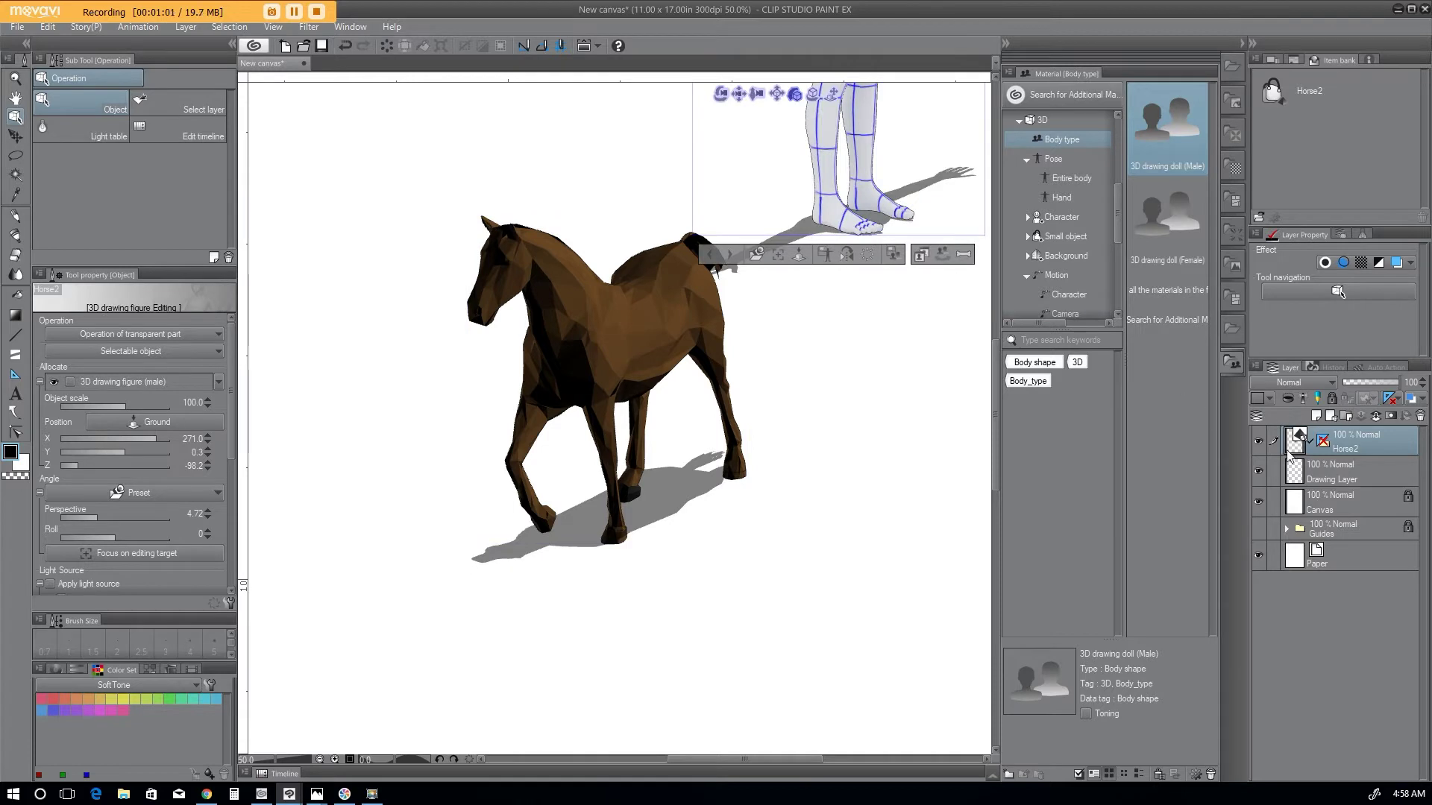
{"action": "left_click", "coordinate": [1258, 443]}
{"action": "left_click", "coordinate": [1258, 443]}
{"action": "left_click", "coordinate": [1258, 443]}
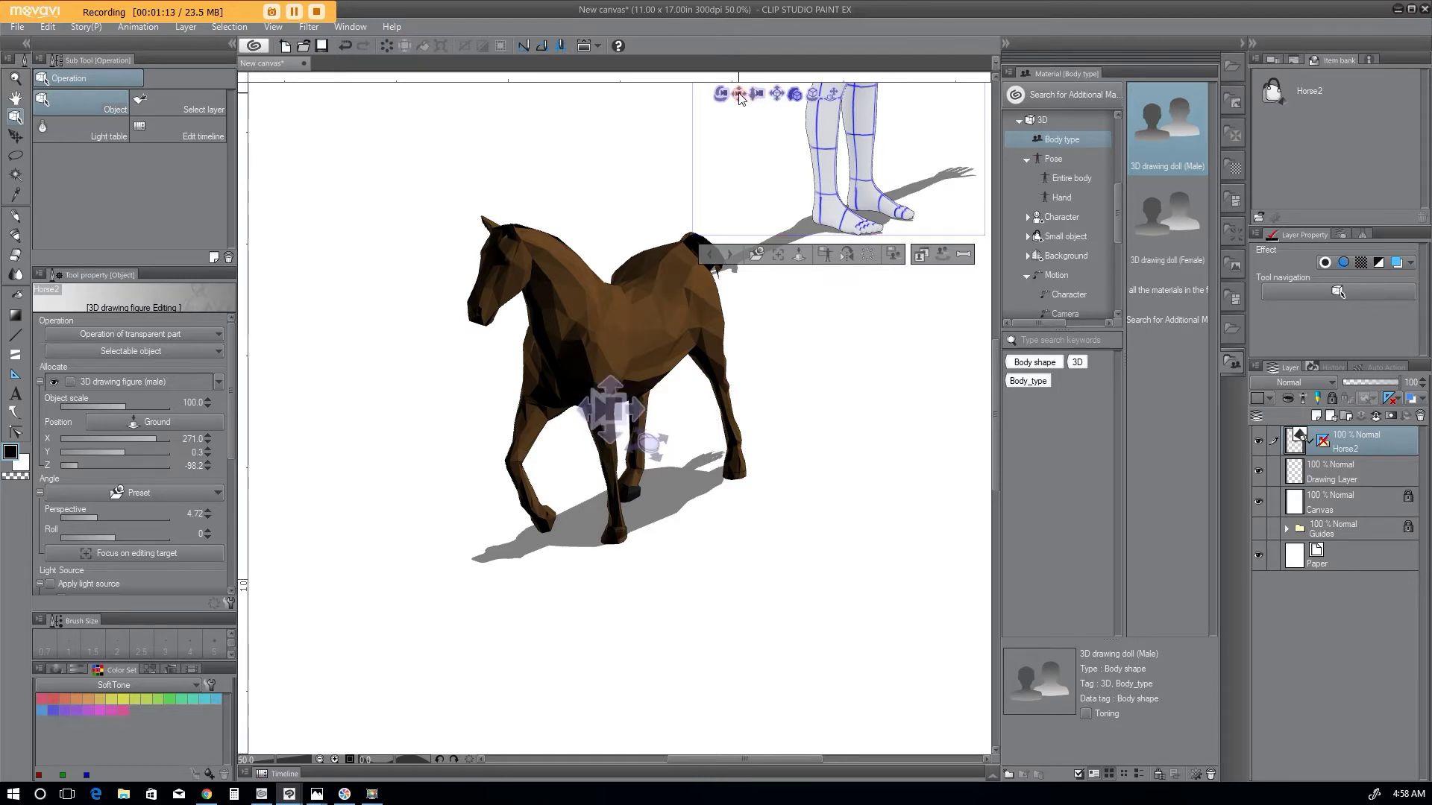
{"action": "left_click_drag", "start_coordinate": [741, 97], "coordinate": [418, 233]}
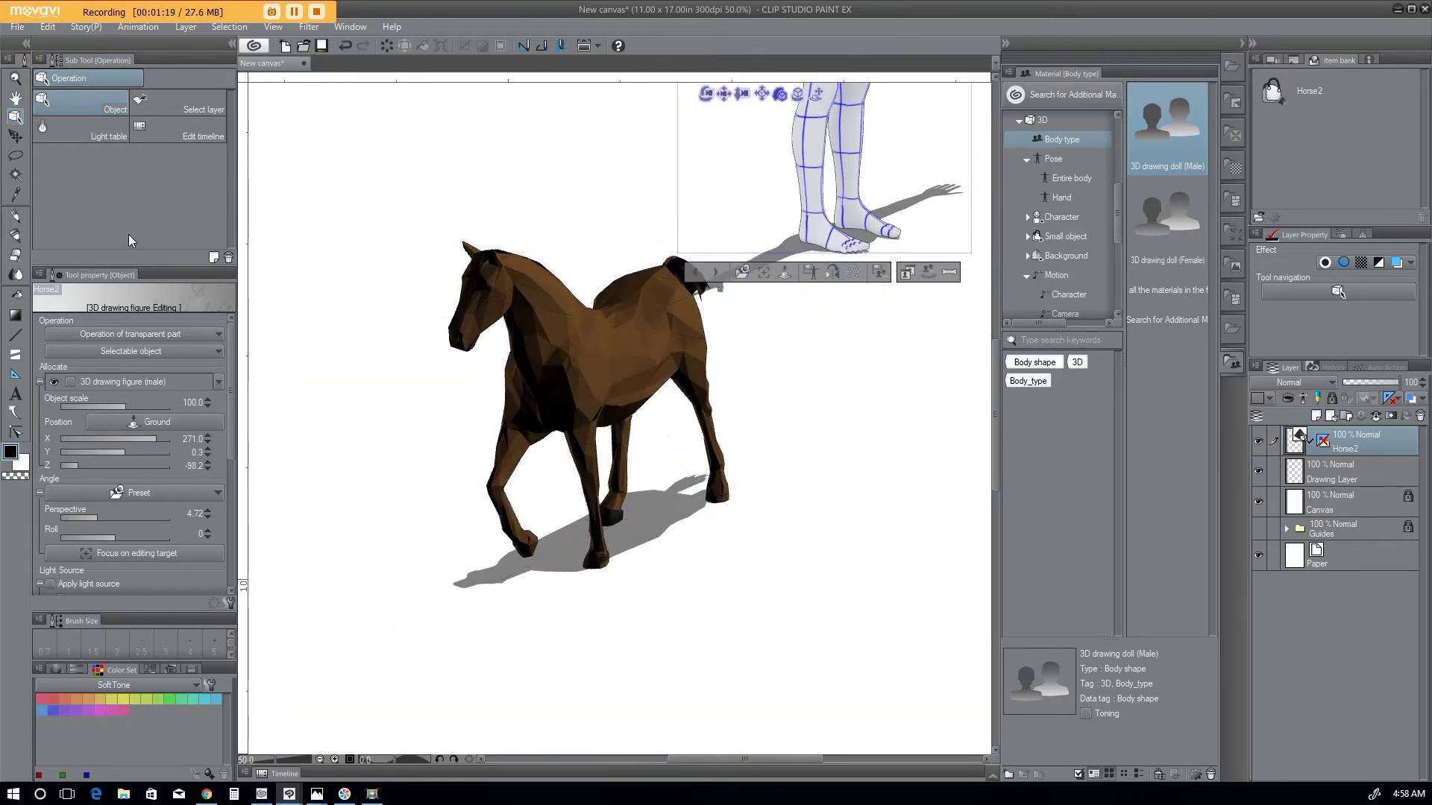
{"action": "left_click", "coordinate": [217, 382]}
Step: Lock Horse2 in the scene object list so only the doll is editable
{"action": "left_click", "coordinate": [65, 468]}
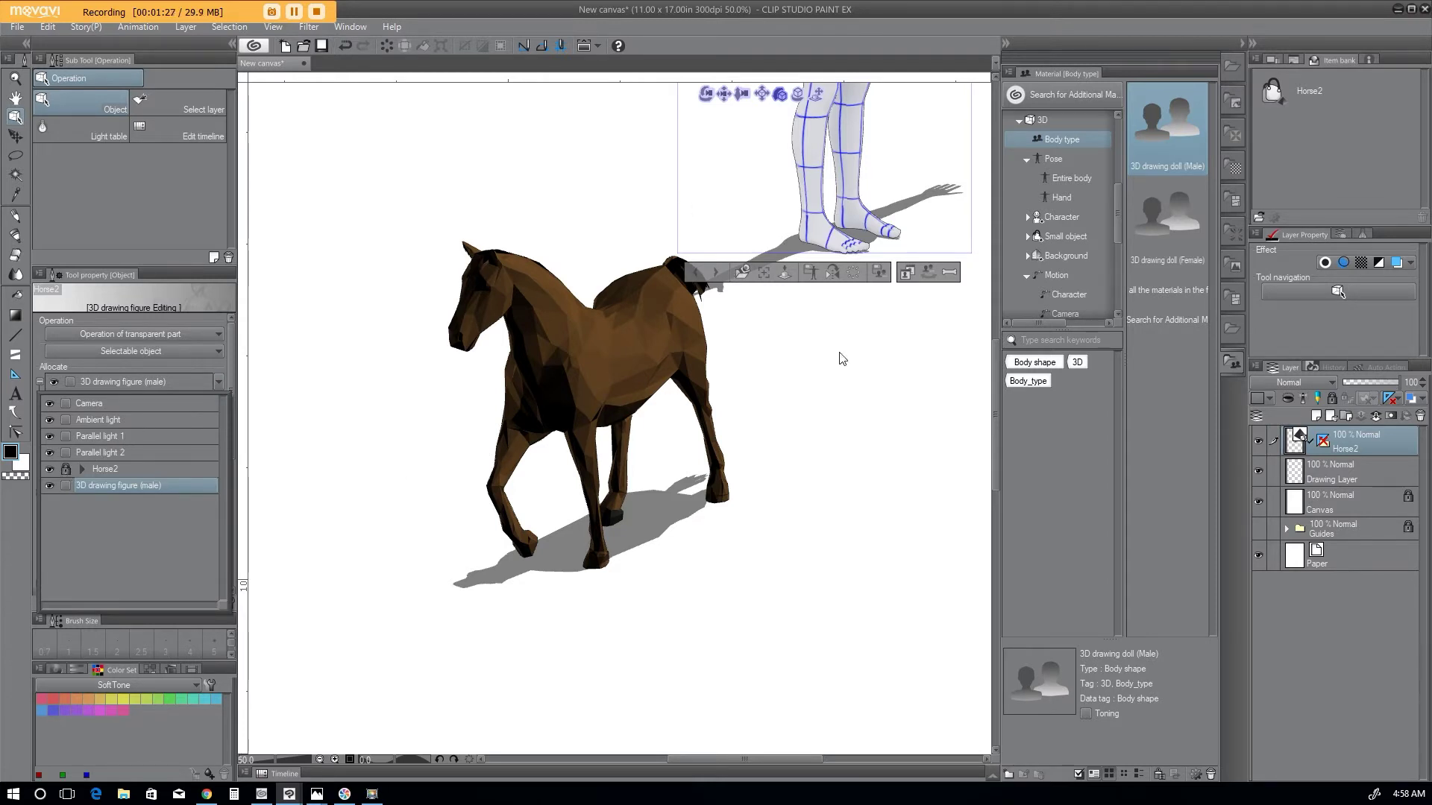
{"action": "left_click", "coordinate": [815, 415]}
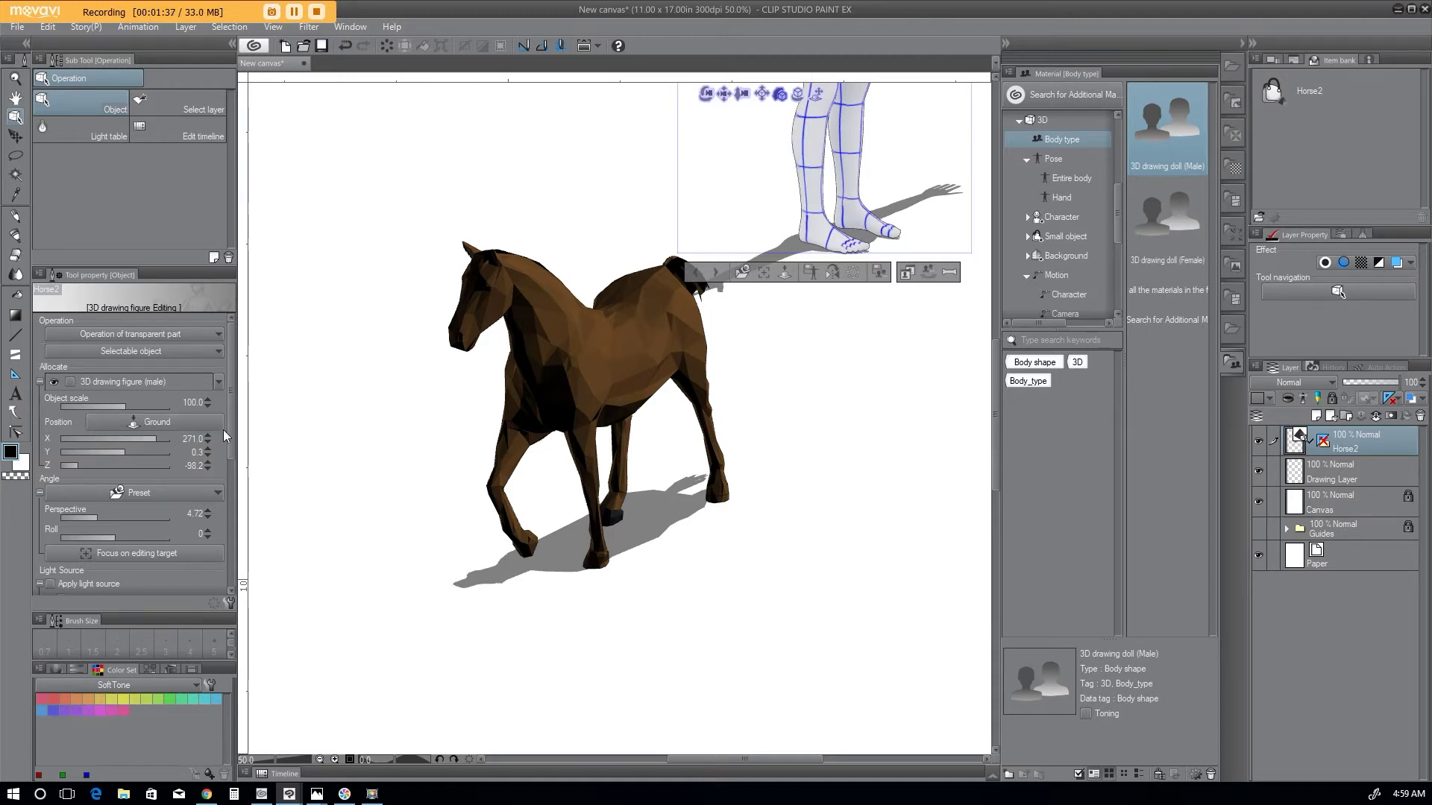
Step: Undo a stray doll move and push the doll back to Z about -615
{"action": "left_click_drag", "start_coordinate": [229, 418], "coordinate": [230, 434]}
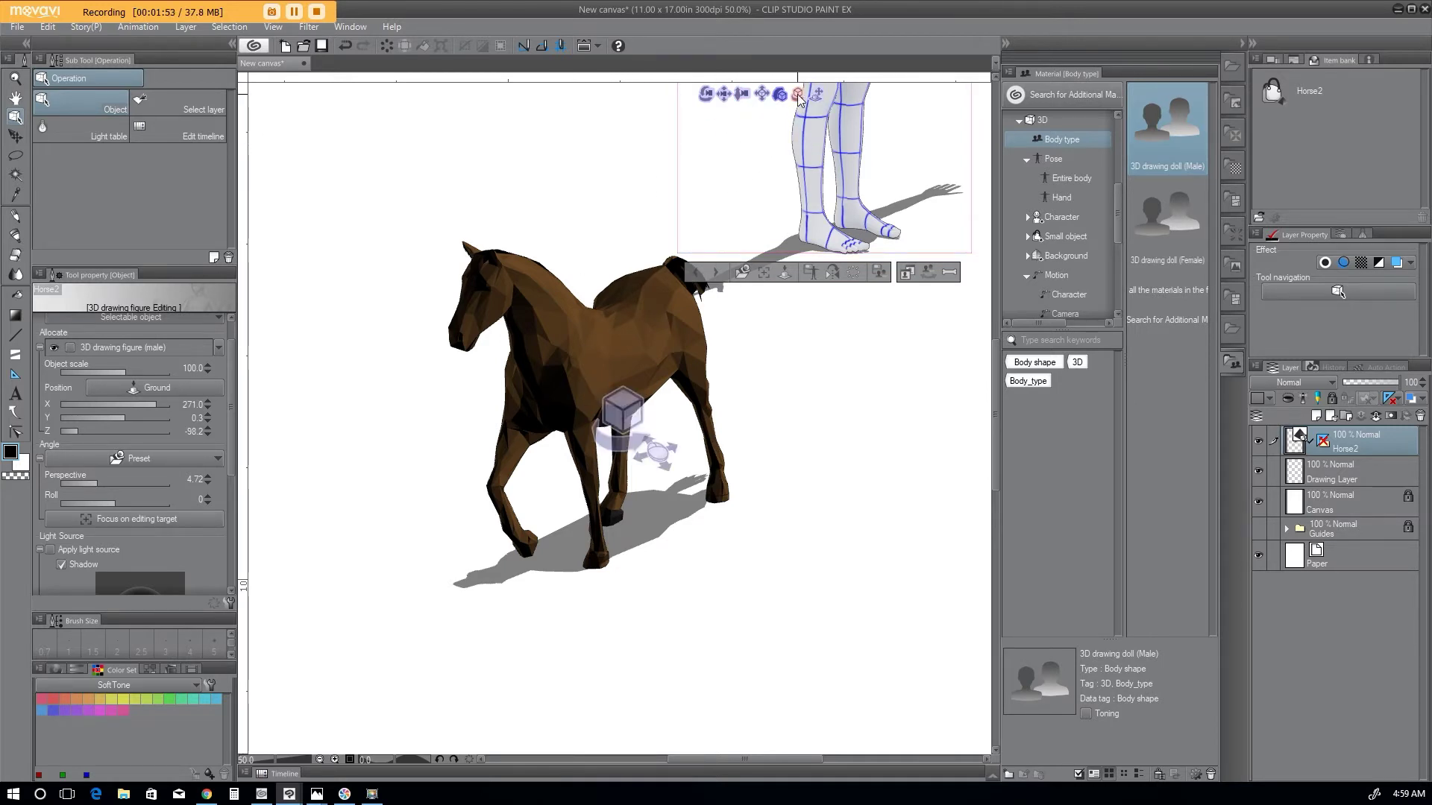
{"action": "left_click_drag", "start_coordinate": [797, 97], "coordinate": [566, 369]}
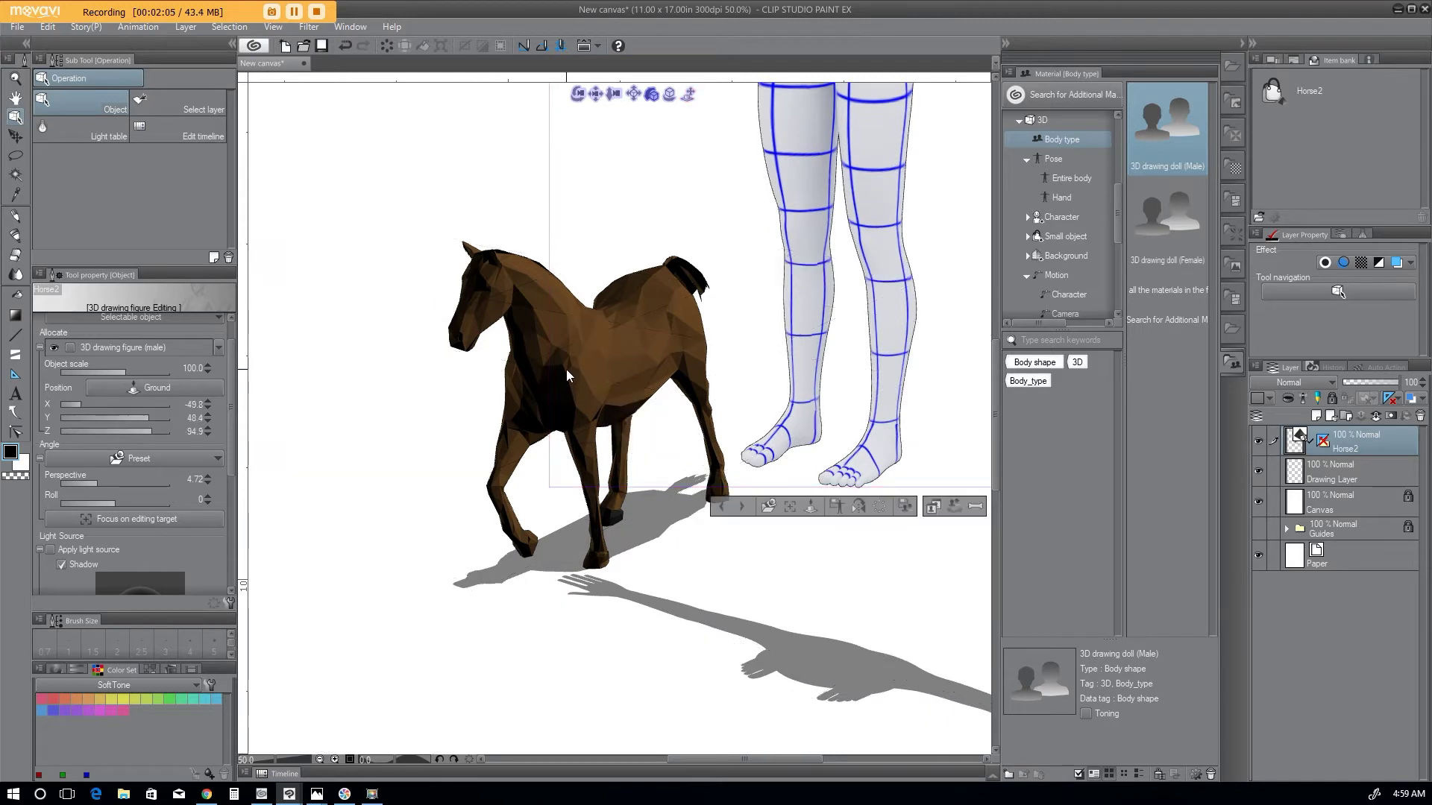
{"action": "left_click", "coordinate": [342, 50]}
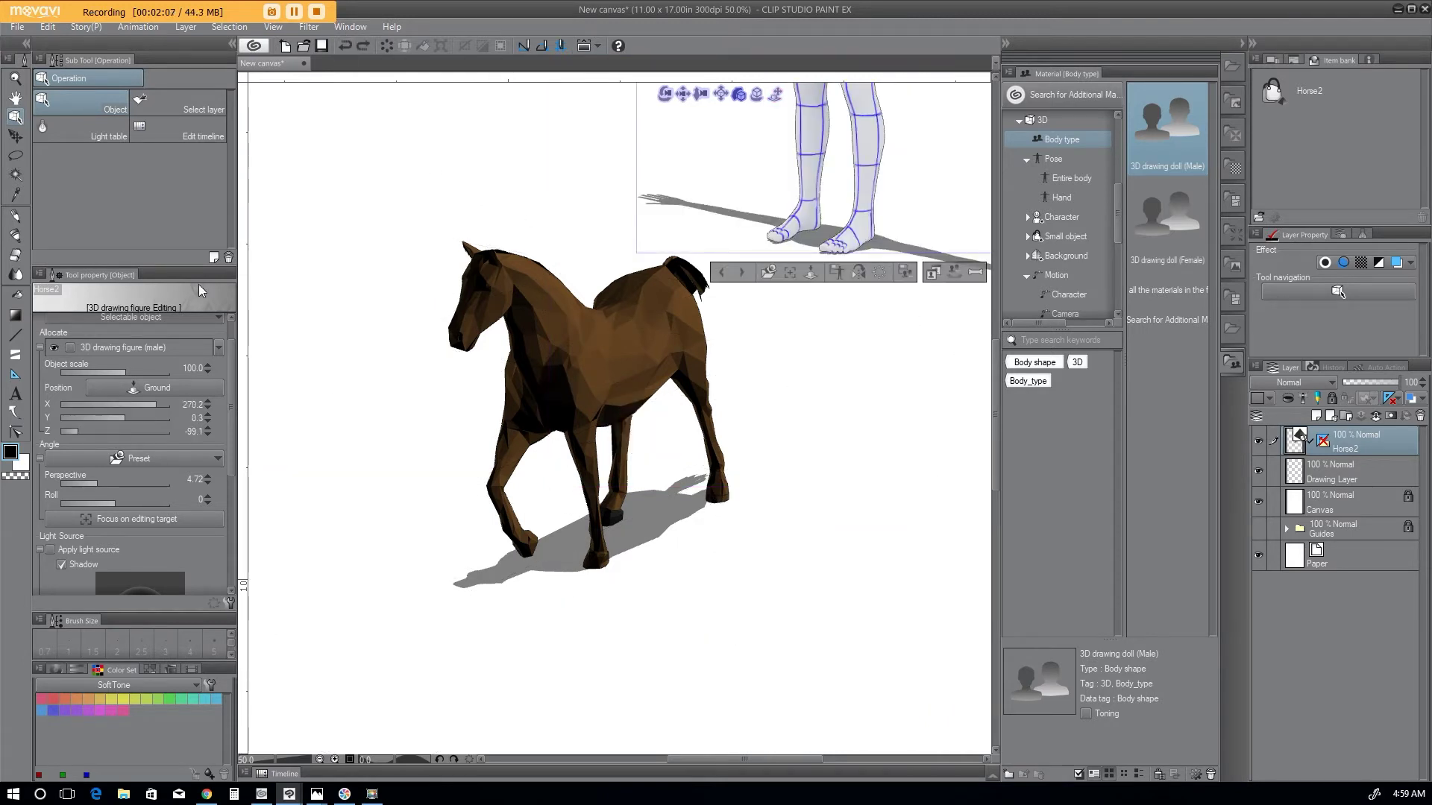
{"action": "left_click", "coordinate": [342, 47]}
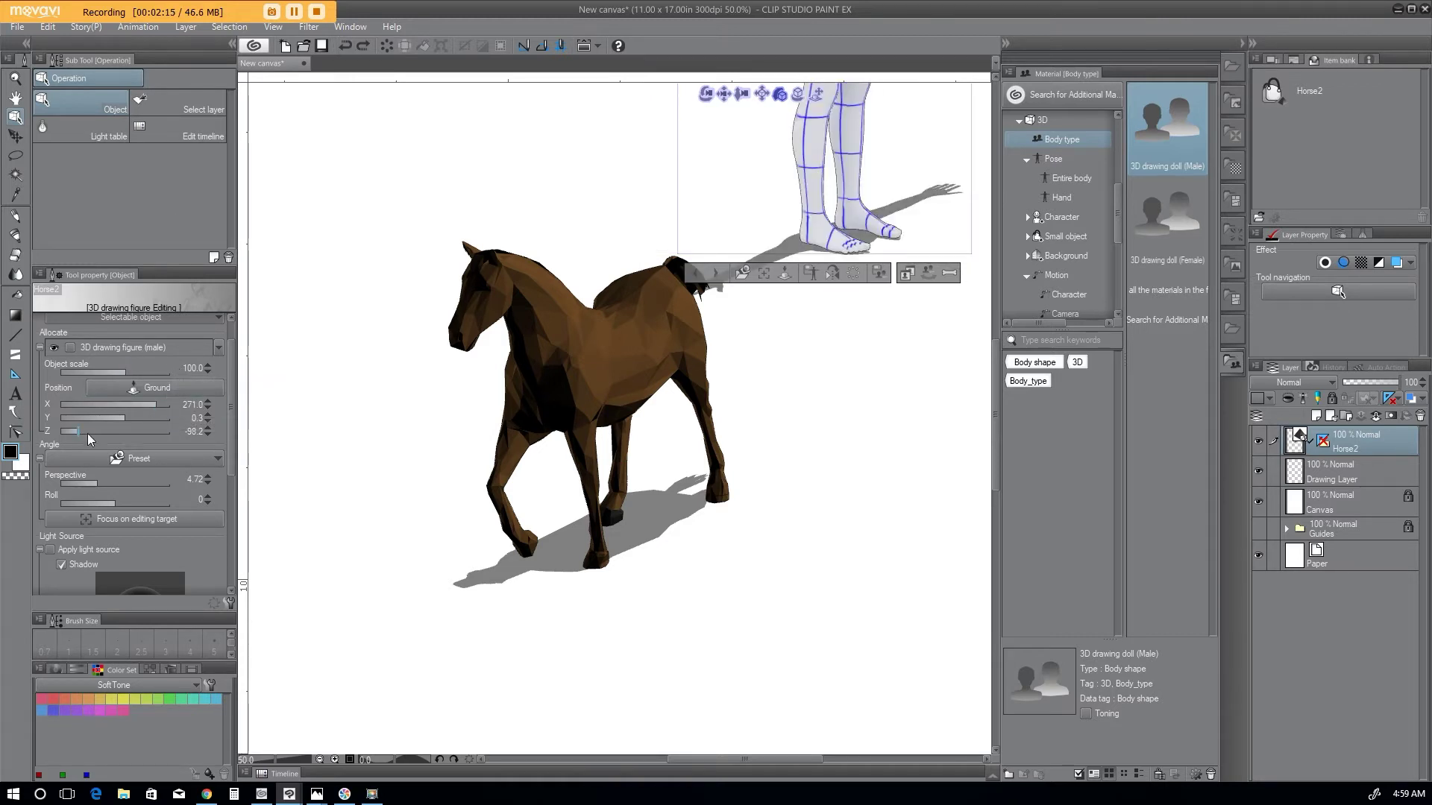
{"action": "left_click_drag", "start_coordinate": [97, 432], "coordinate": [81, 431]}
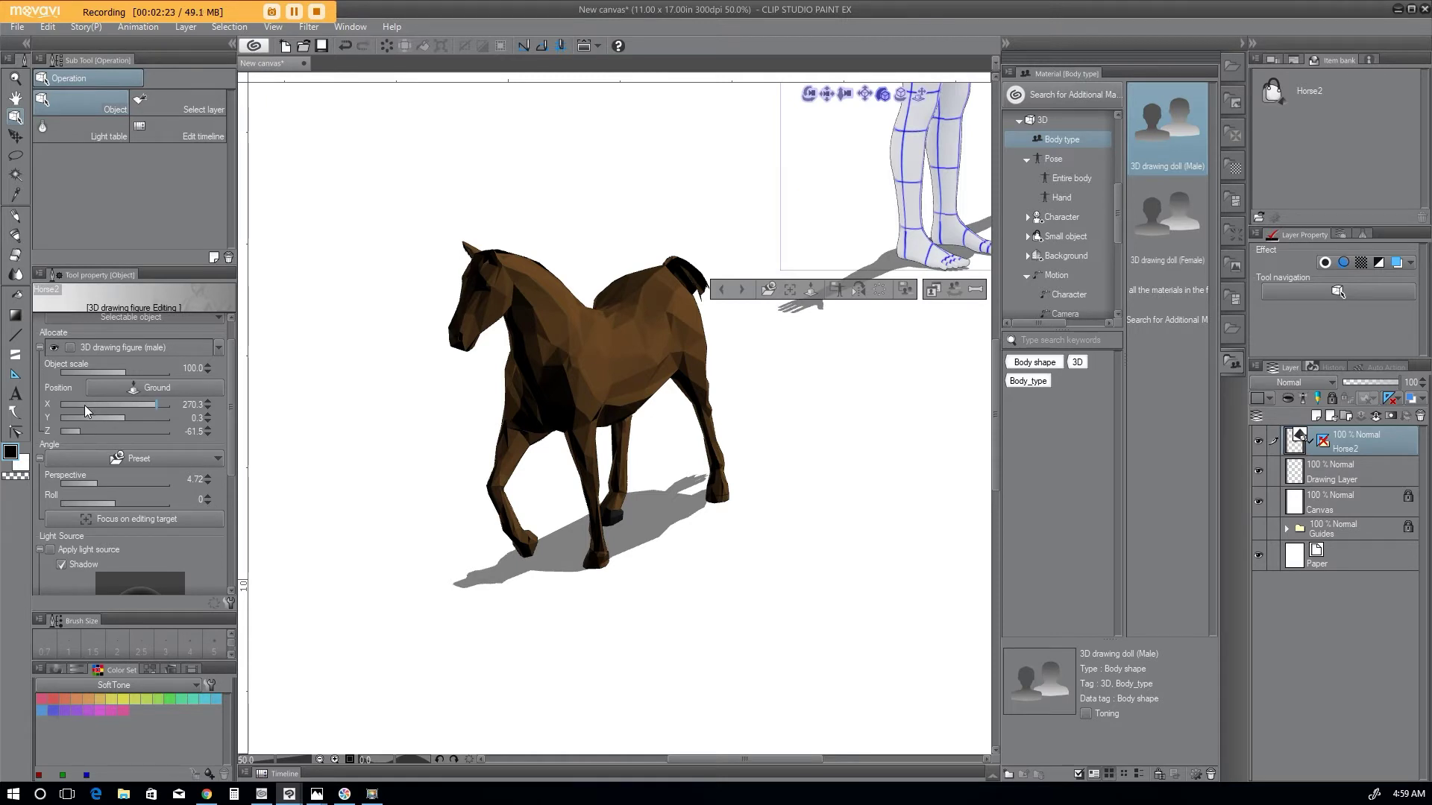
Step: Shift the doll left and scale it down to 41 beside the horse
{"action": "left_click_drag", "start_coordinate": [83, 406], "coordinate": [88, 406]}
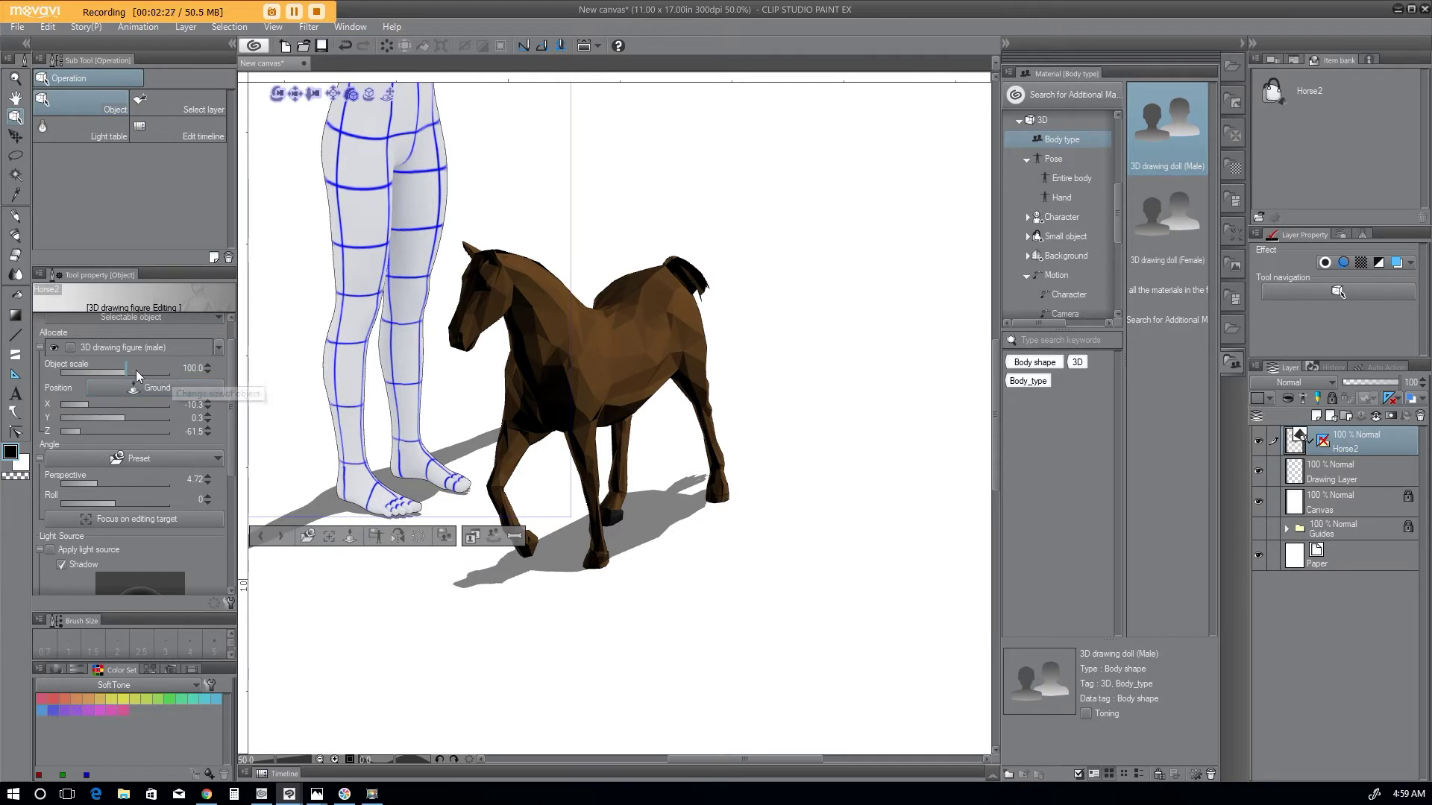
{"action": "left_click", "coordinate": [116, 375]}
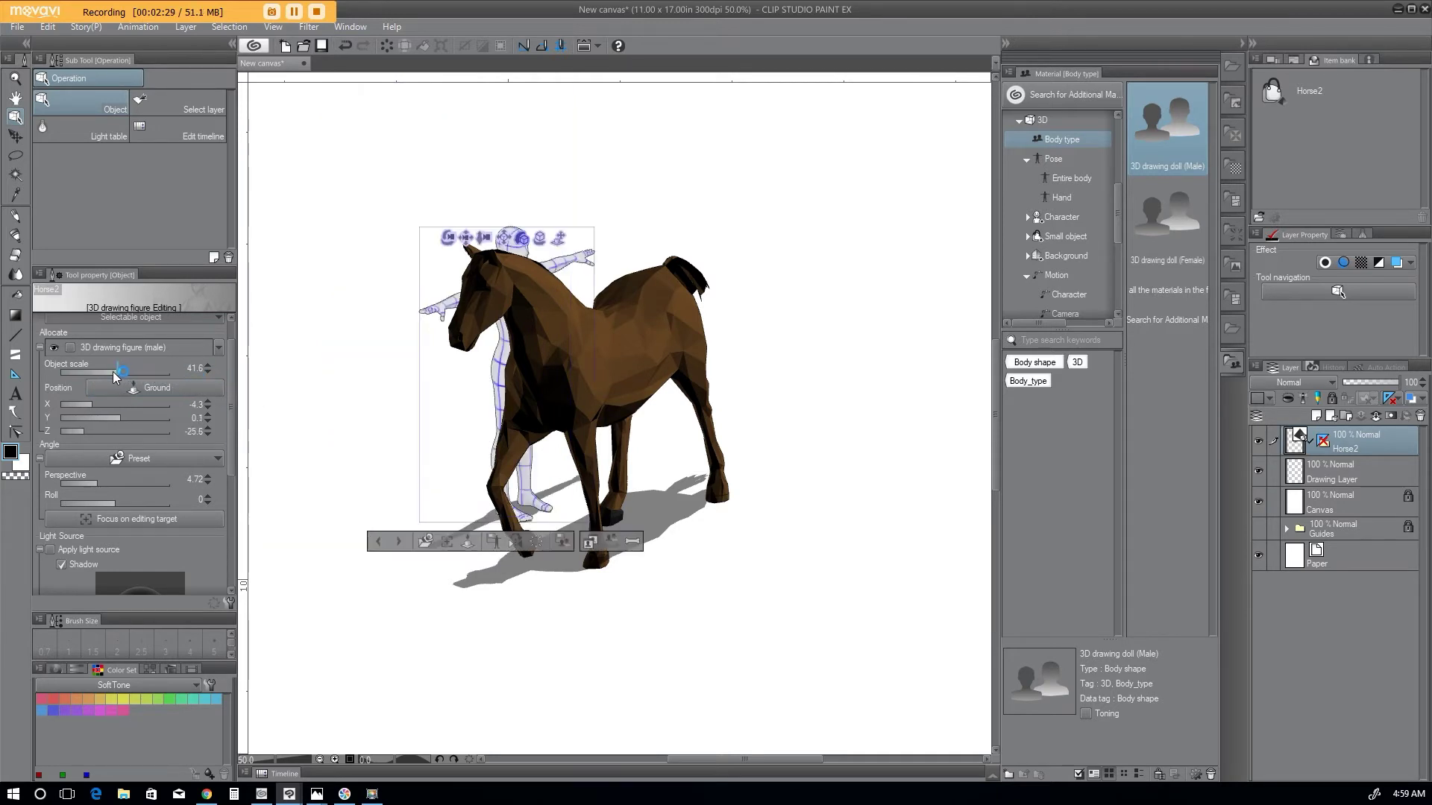
{"action": "left_click_drag", "start_coordinate": [114, 376], "coordinate": [119, 375]}
{"action": "left_click", "coordinate": [112, 419]}
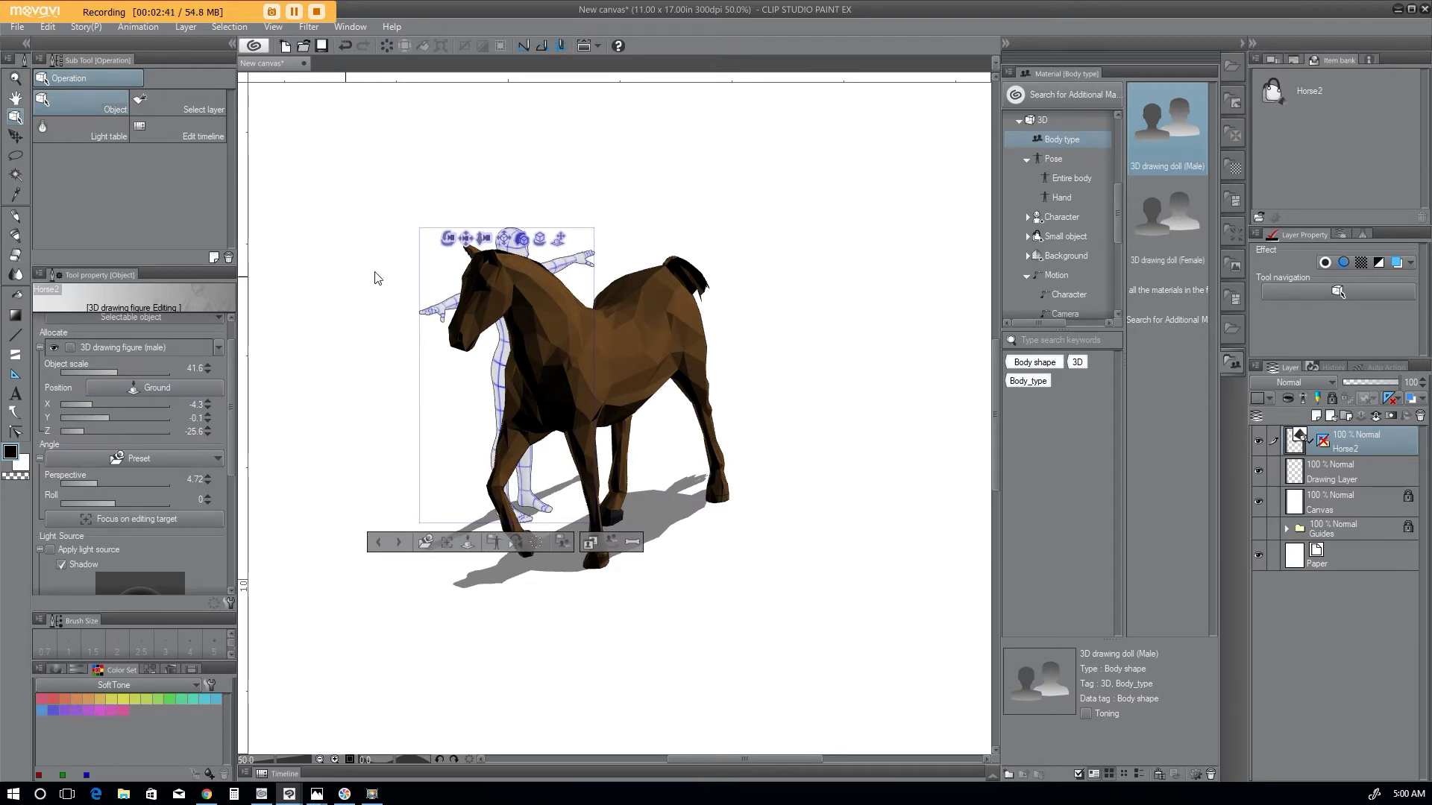
Step: Rotate the doll around its vertical axis and raise it to the horse's back
{"action": "left_click_drag", "start_coordinate": [506, 254], "coordinate": [419, 247]}
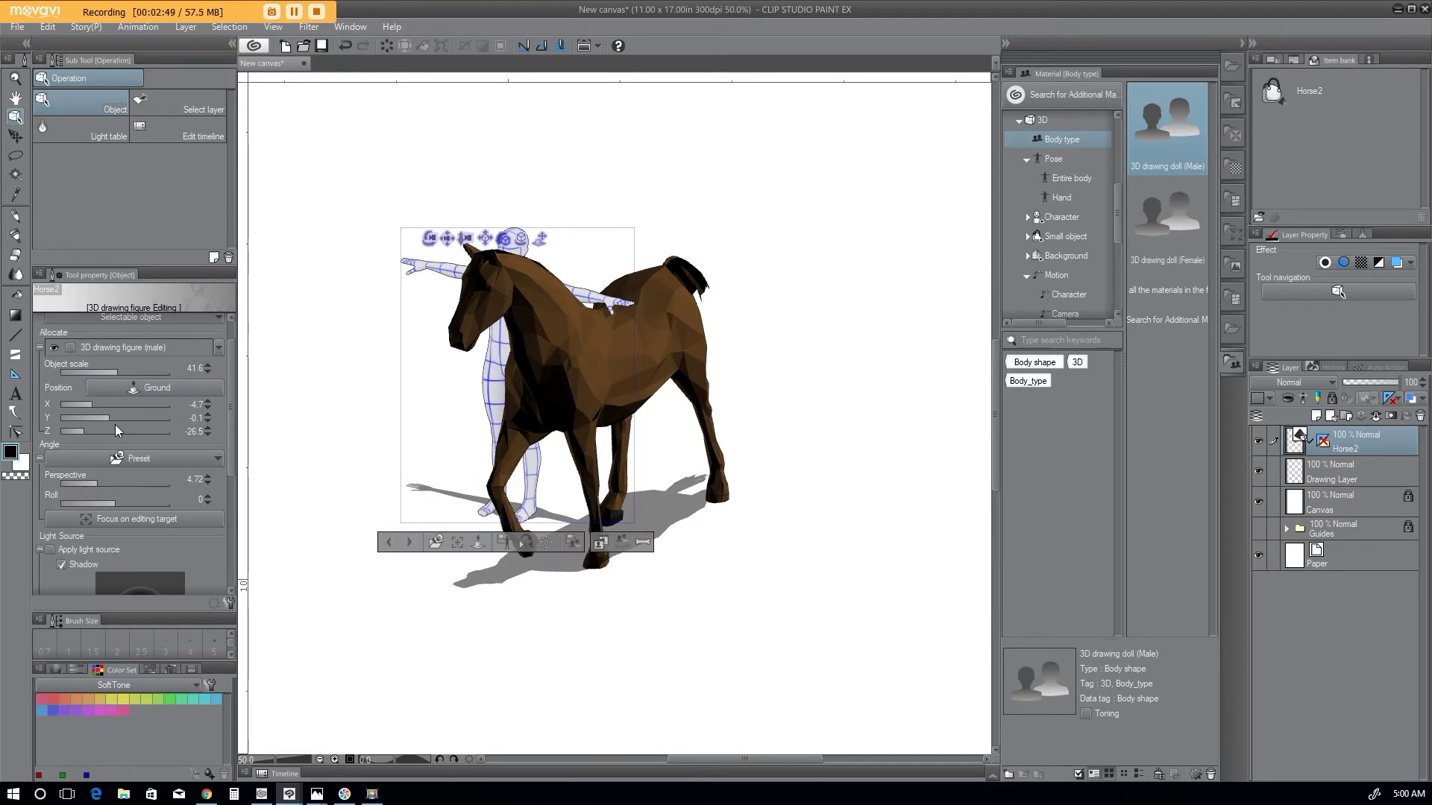
{"action": "mouse_move", "coordinate": [112, 418]}
{"action": "left_mouse_down"}
{"action": "mouse_move", "coordinate": [160, 415]}
{"action": "mouse_move", "coordinate": [134, 410]}
{"action": "left_mouse_up"}
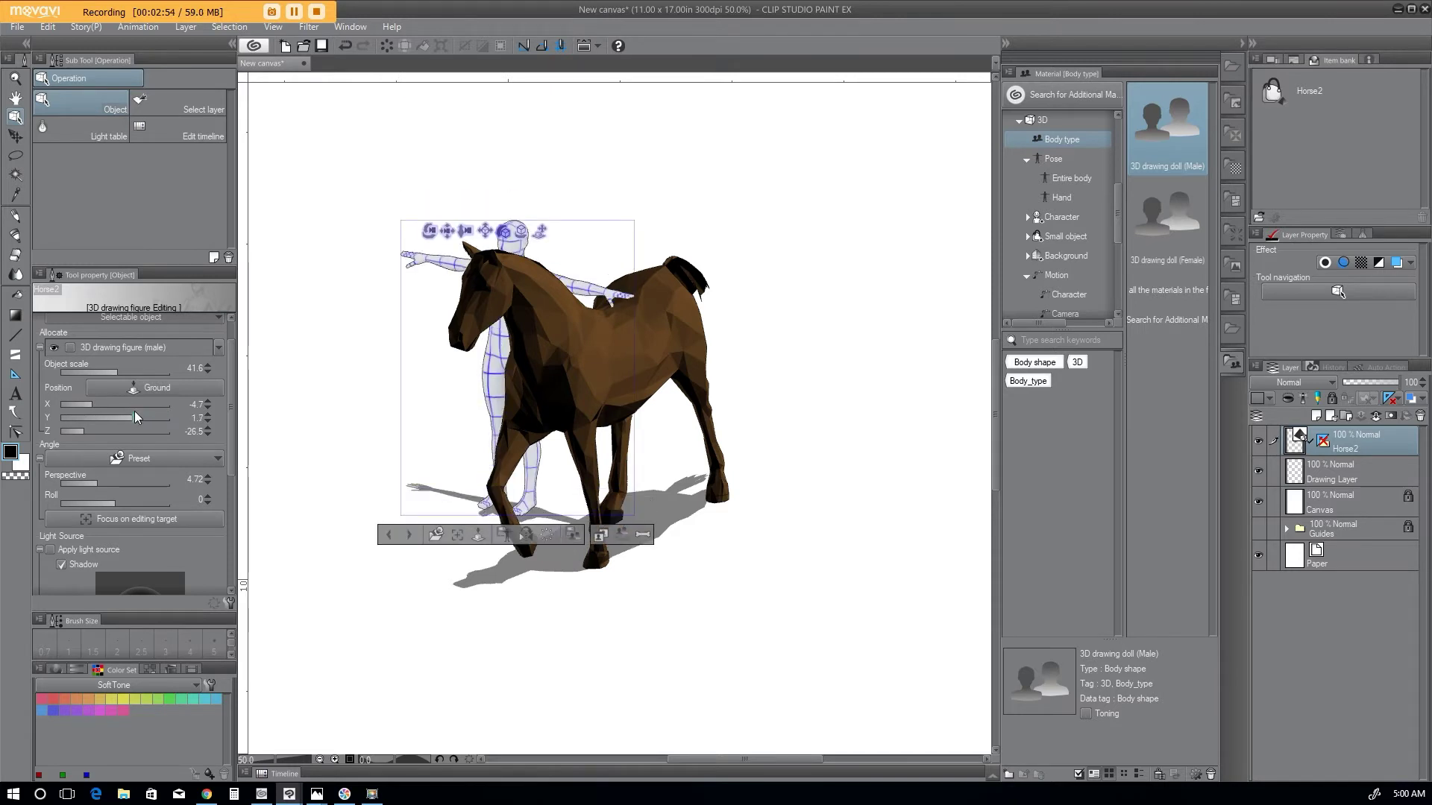
{"action": "left_click", "coordinate": [206, 414]}
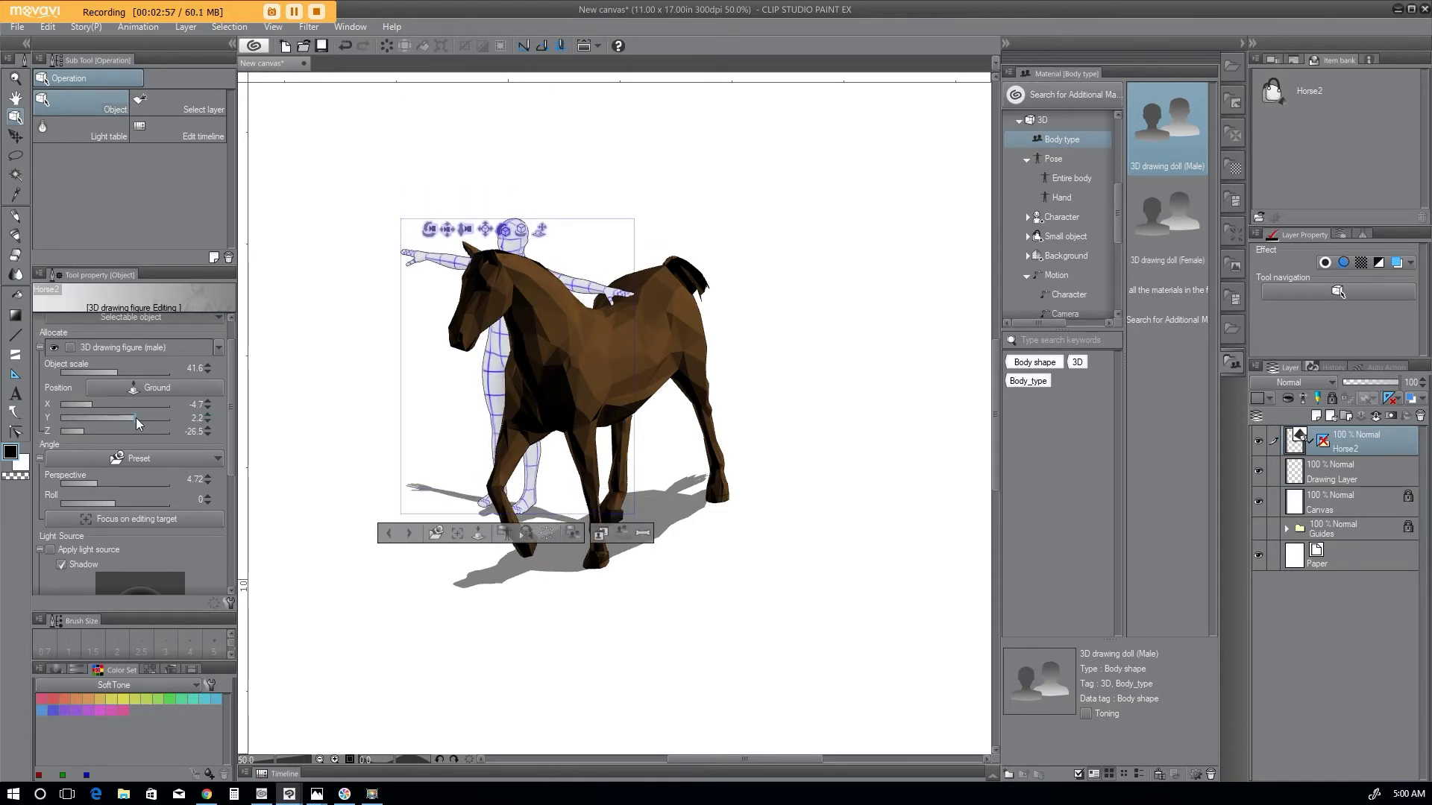
{"action": "left_click_drag", "start_coordinate": [141, 417], "coordinate": [145, 417]}
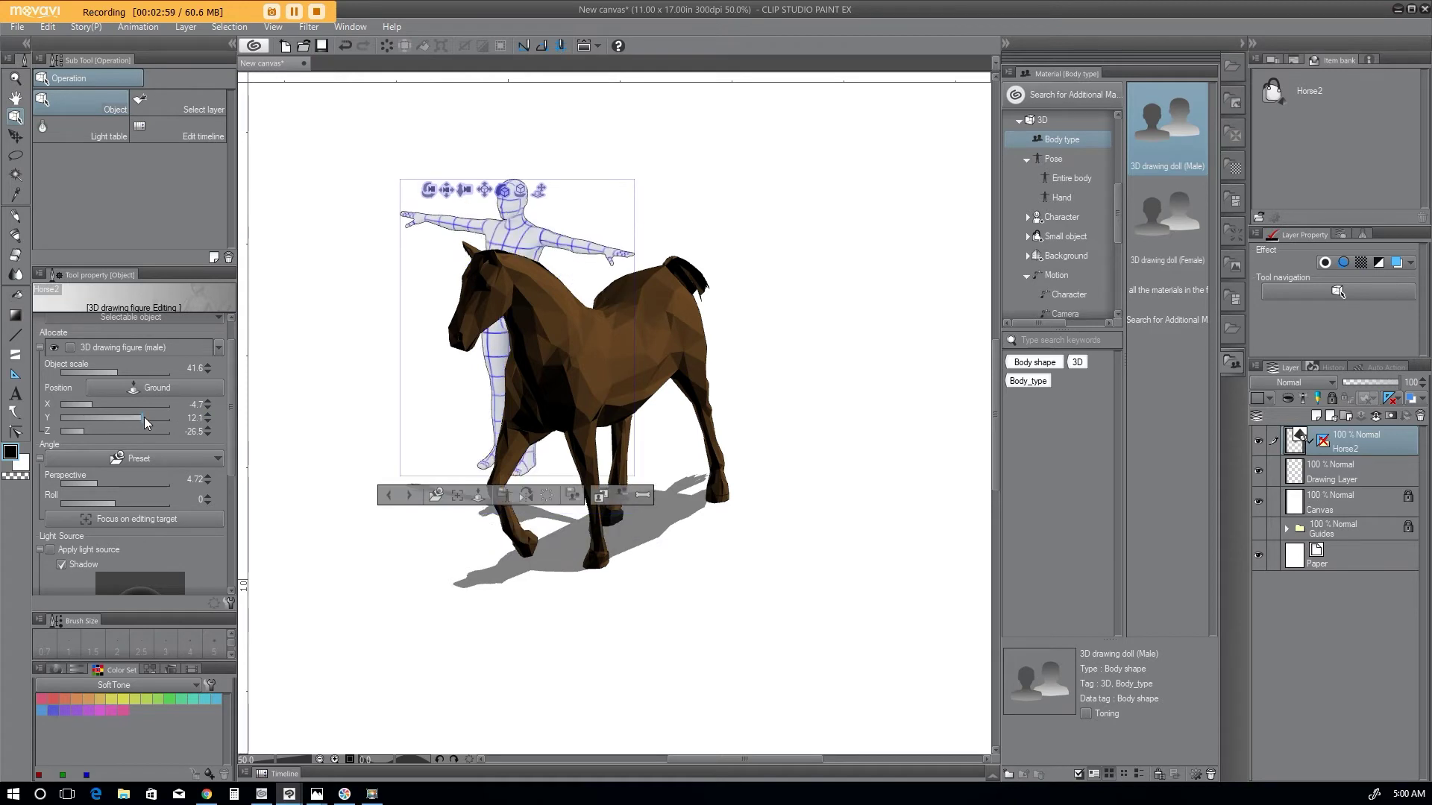
{"action": "left_click", "coordinate": [146, 416]}
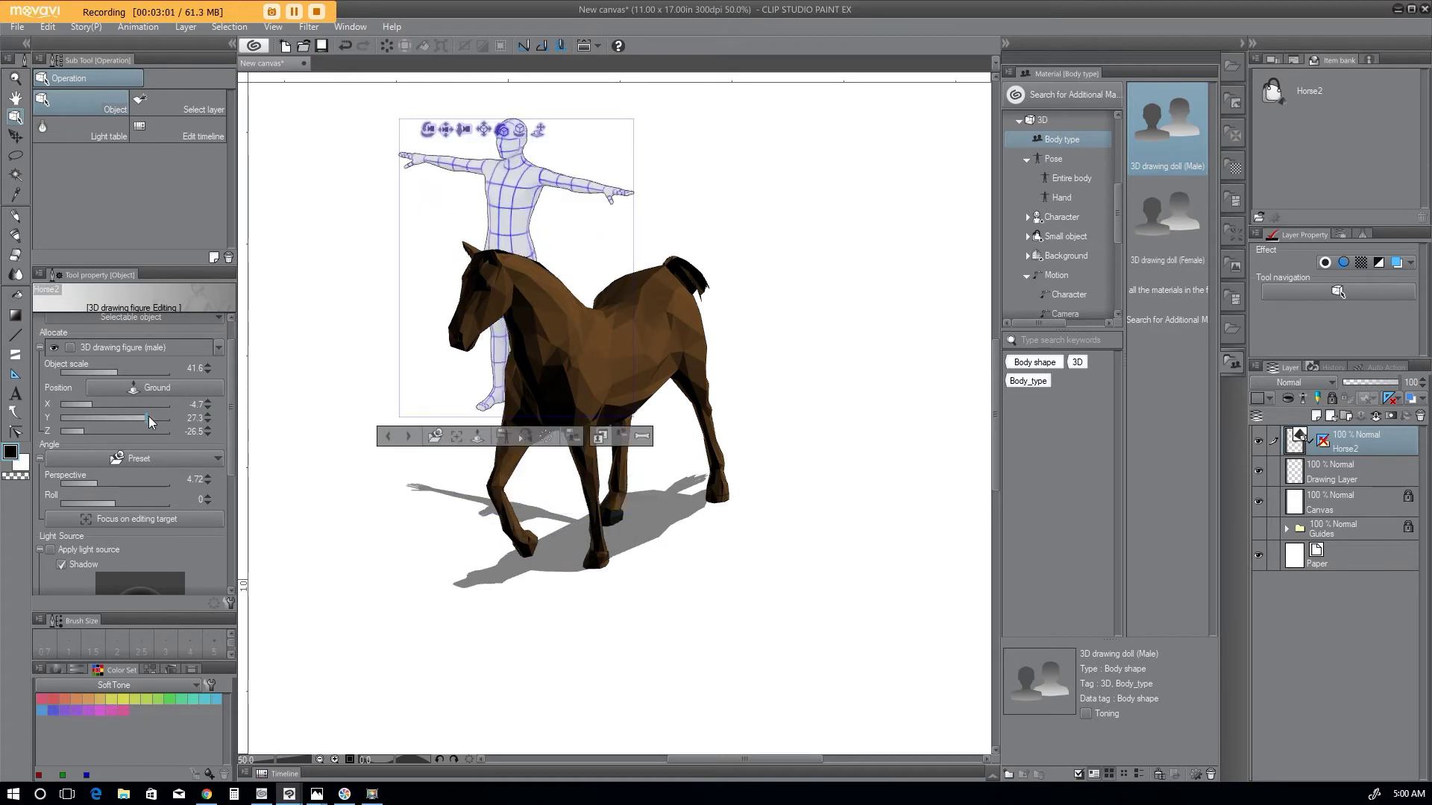
Step: Centre the doll sideways and bring it forward to Z about -0.3
{"action": "left_click", "coordinate": [105, 405]}
{"action": "left_click", "coordinate": [96, 406]}
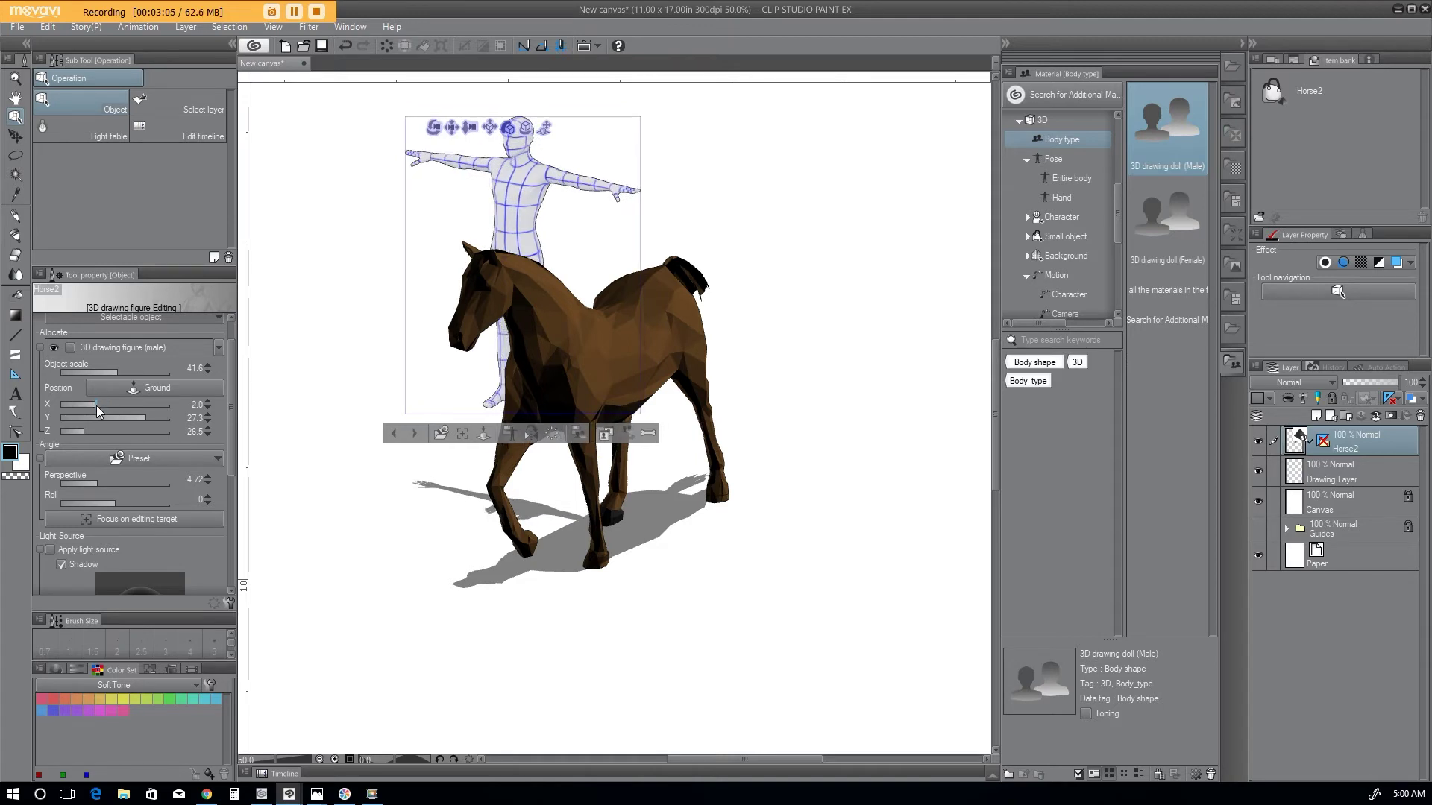
{"action": "left_click", "coordinate": [100, 431]}
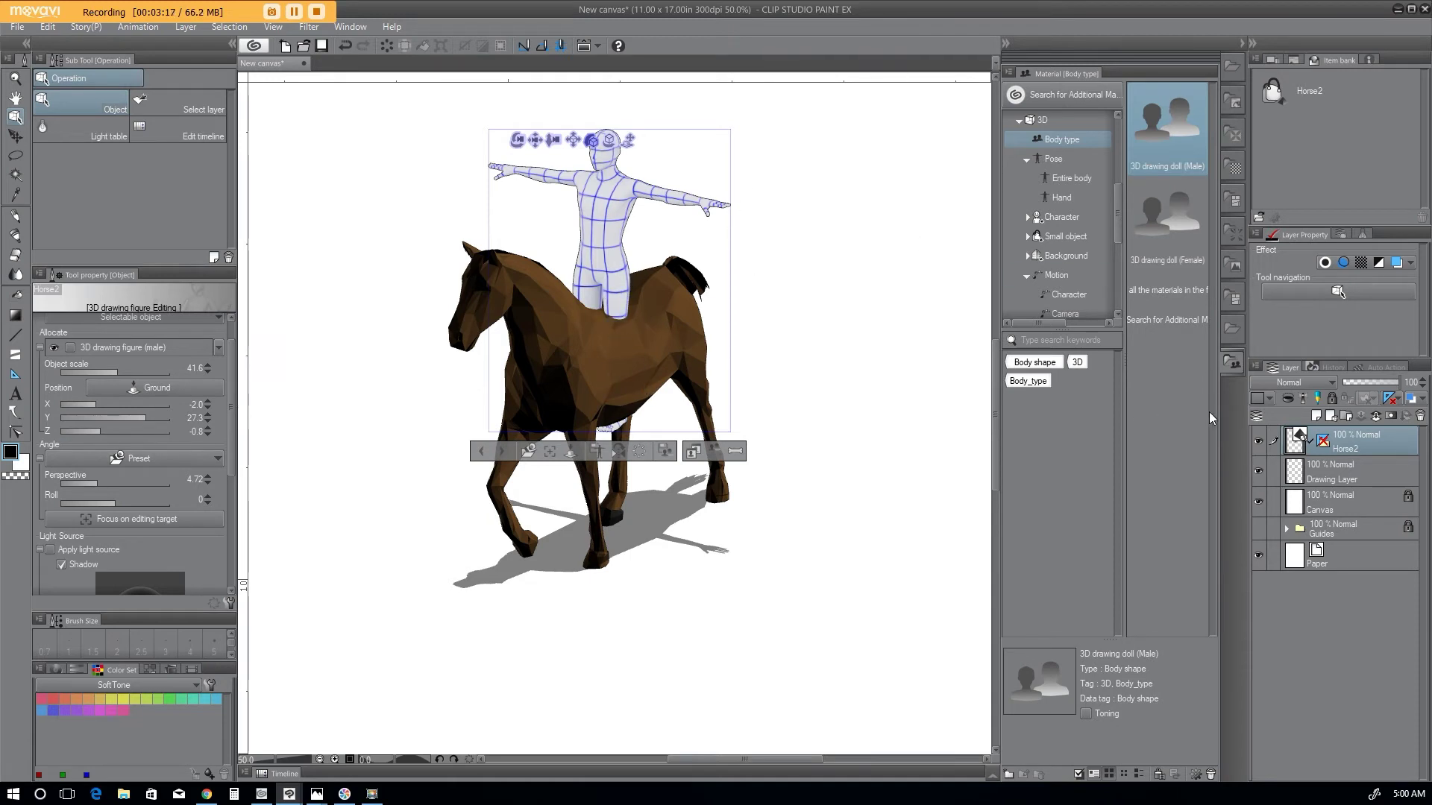
{"action": "left_click", "coordinate": [1238, 360]}
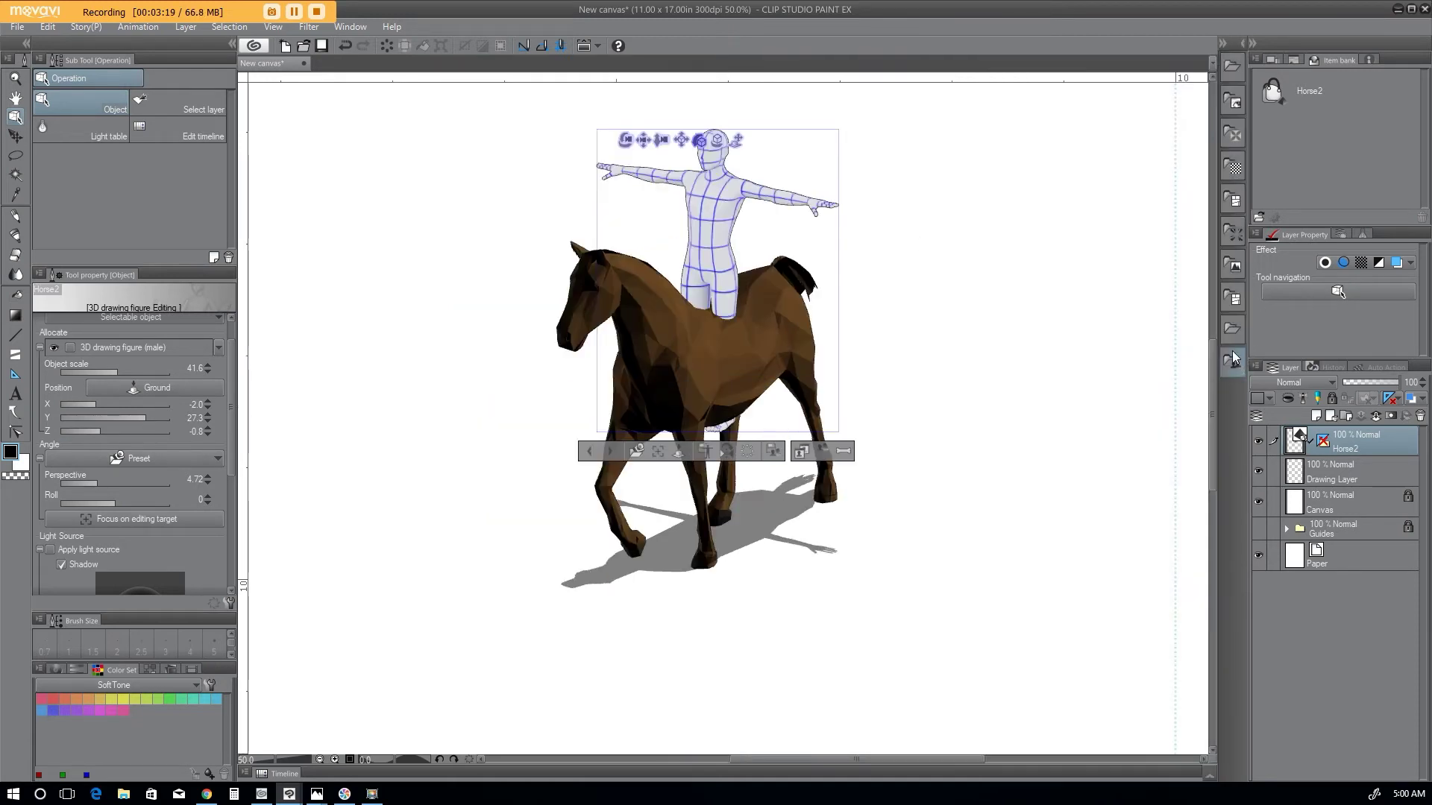
Step: Find the Sitting 03 pose among the Pose materials and drag it onto the doll
{"action": "left_click", "coordinate": [1232, 354]}
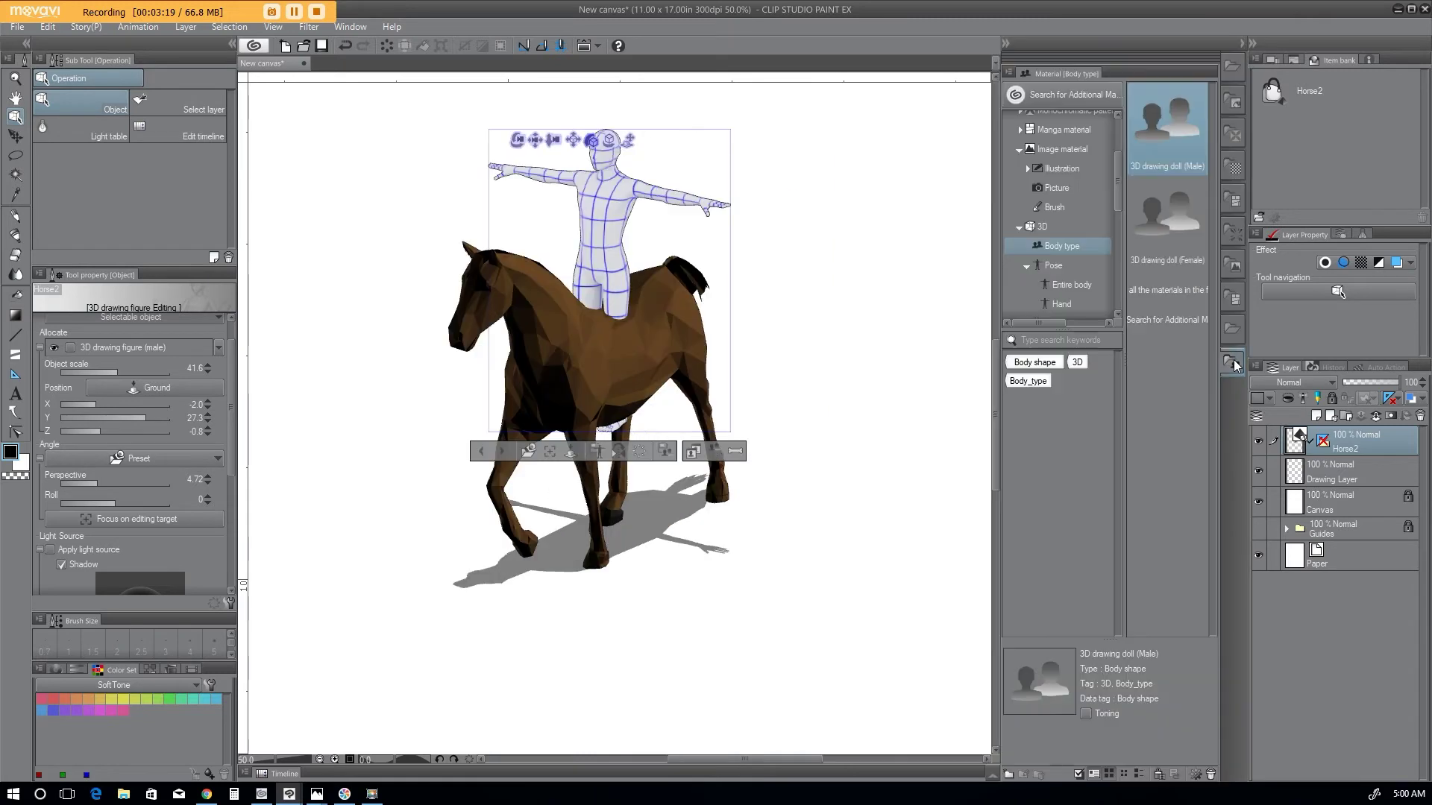
{"action": "left_click", "coordinate": [1058, 264]}
{"action": "scroll", "coordinate": [1156, 340], "scroll_direction": "down", "scroll_amount": 6}
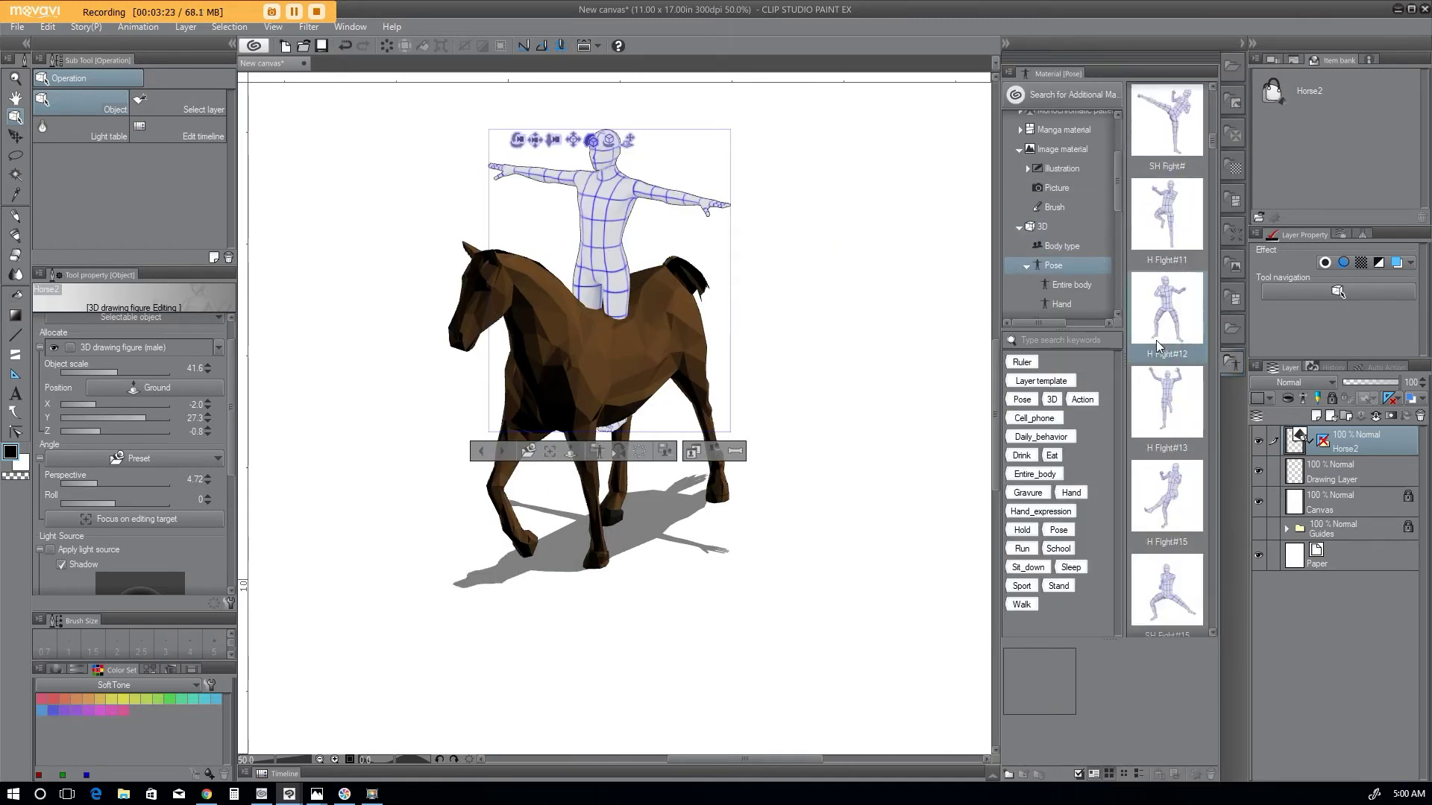
{"action": "scroll", "coordinate": [1157, 343], "scroll_direction": "down", "scroll_amount": 8}
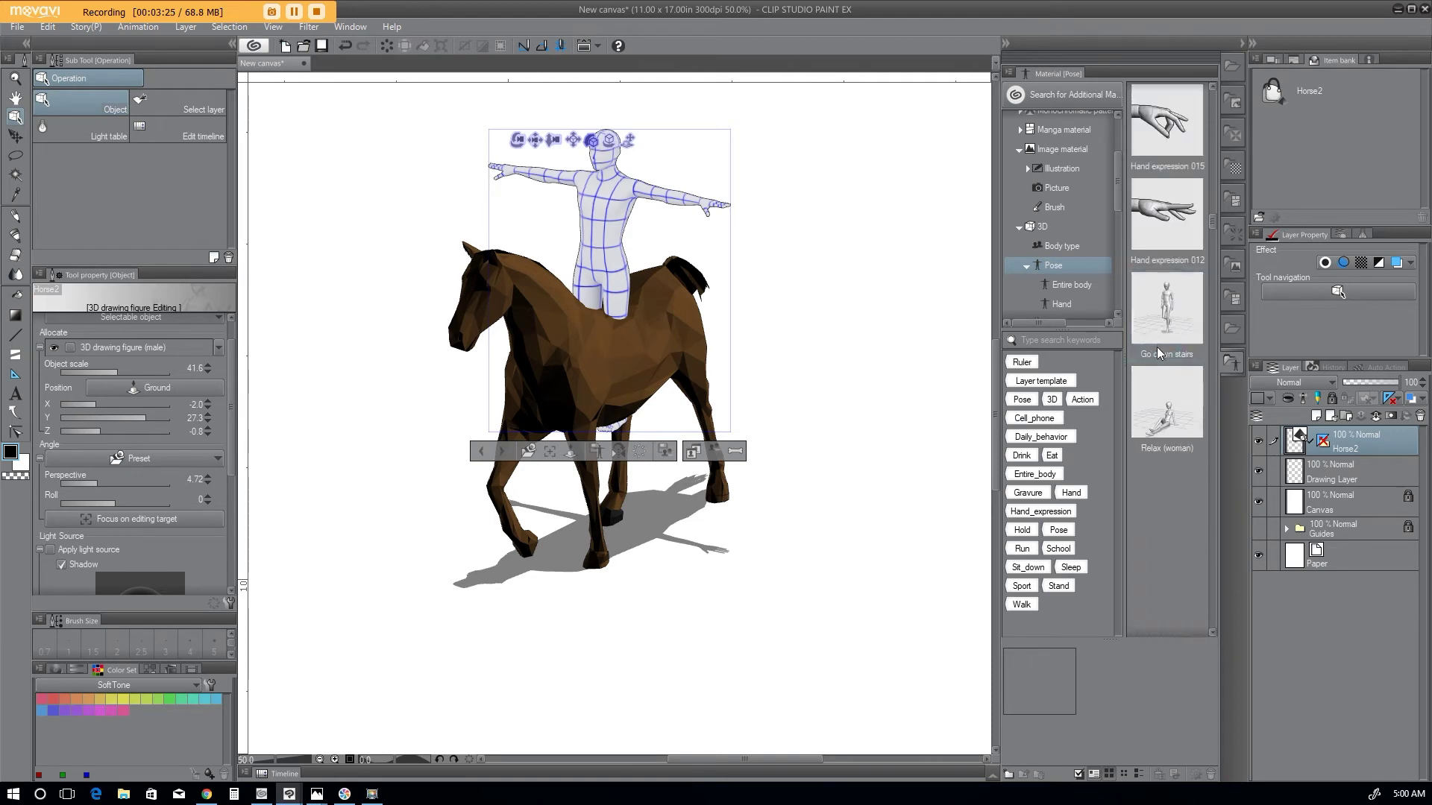
{"action": "scroll", "coordinate": [1158, 355], "scroll_direction": "down", "scroll_amount": 5}
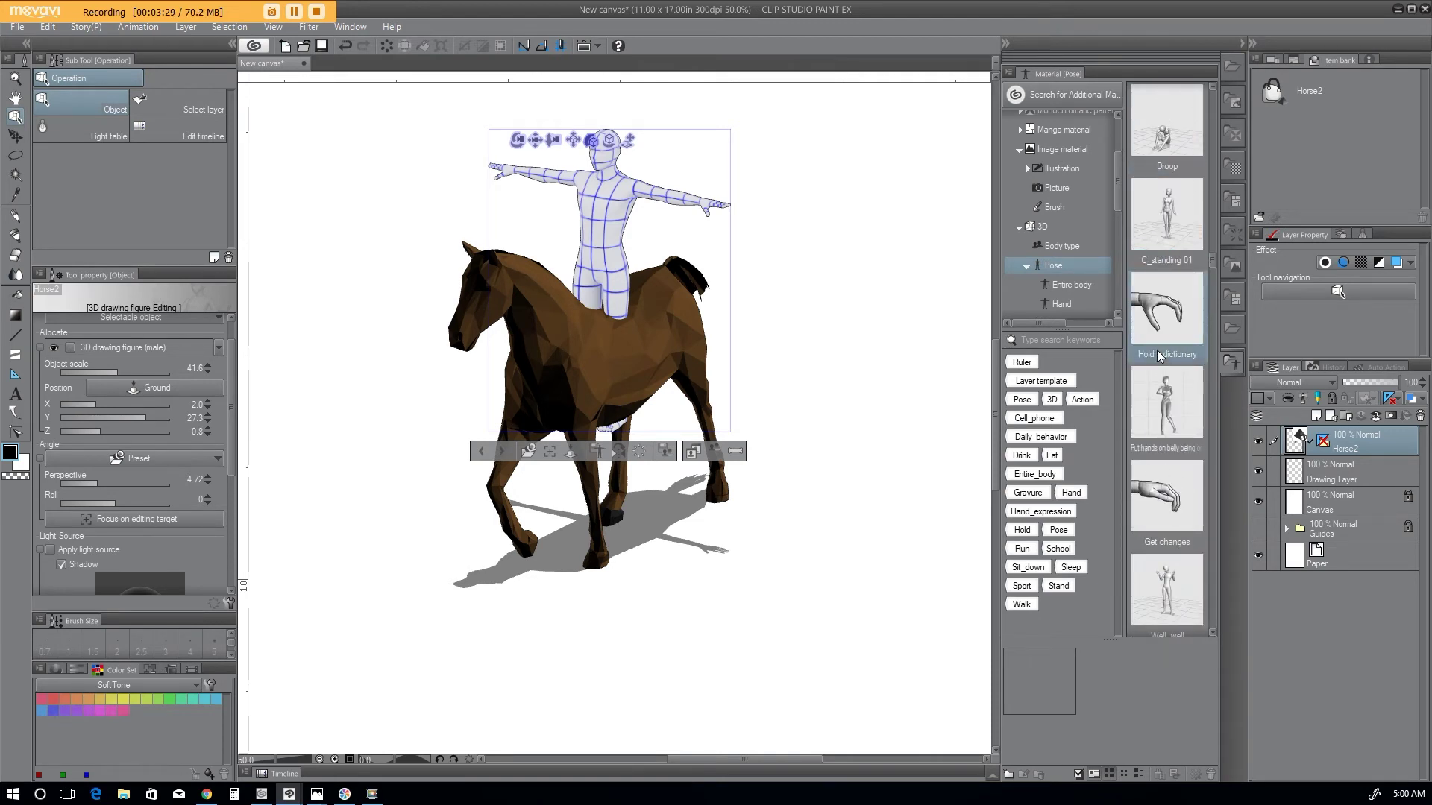
{"action": "scroll", "coordinate": [1156, 351], "scroll_direction": "down", "scroll_amount": 1}
{"action": "scroll", "coordinate": [1157, 350], "scroll_direction": "down", "scroll_amount": 5}
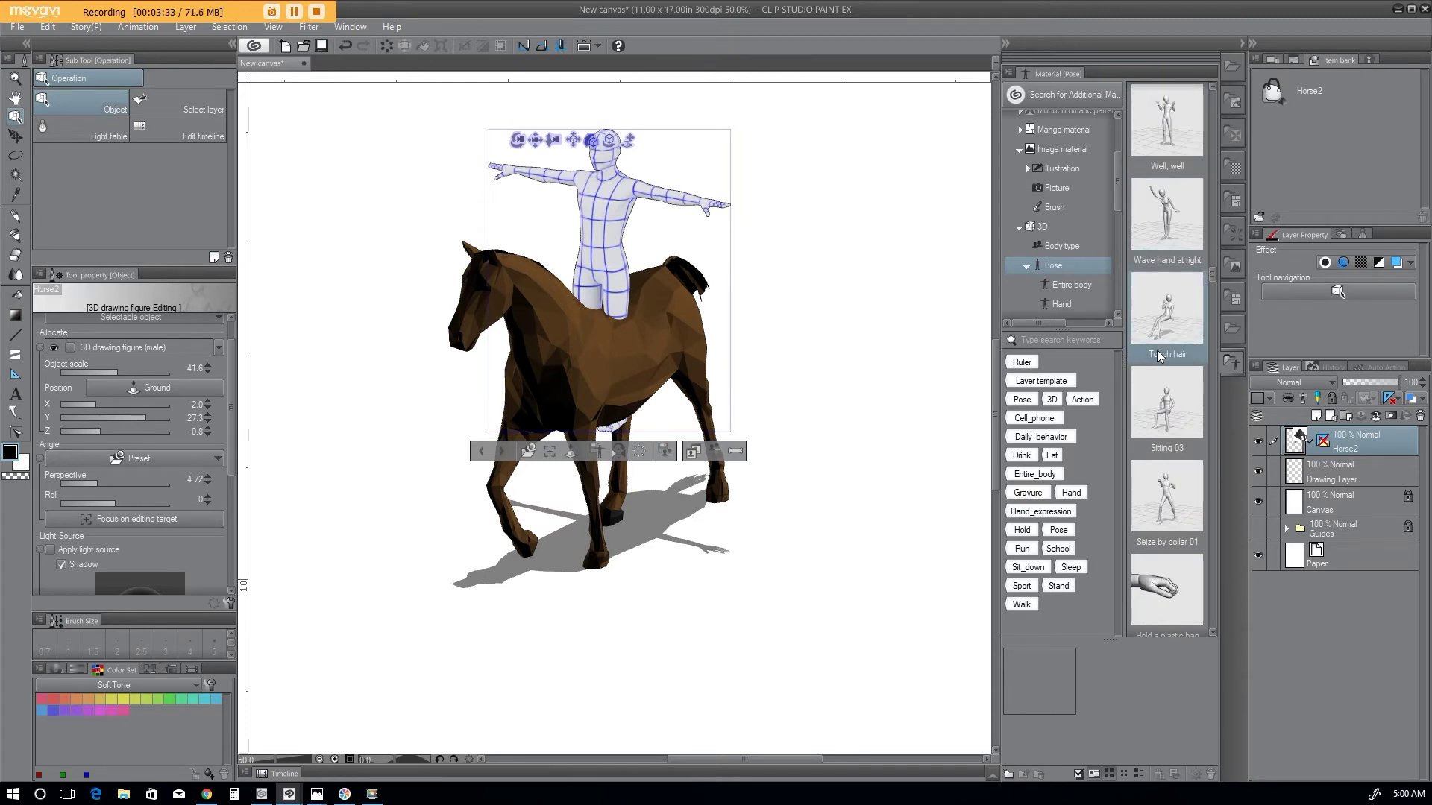
{"action": "left_click", "coordinate": [1163, 399]}
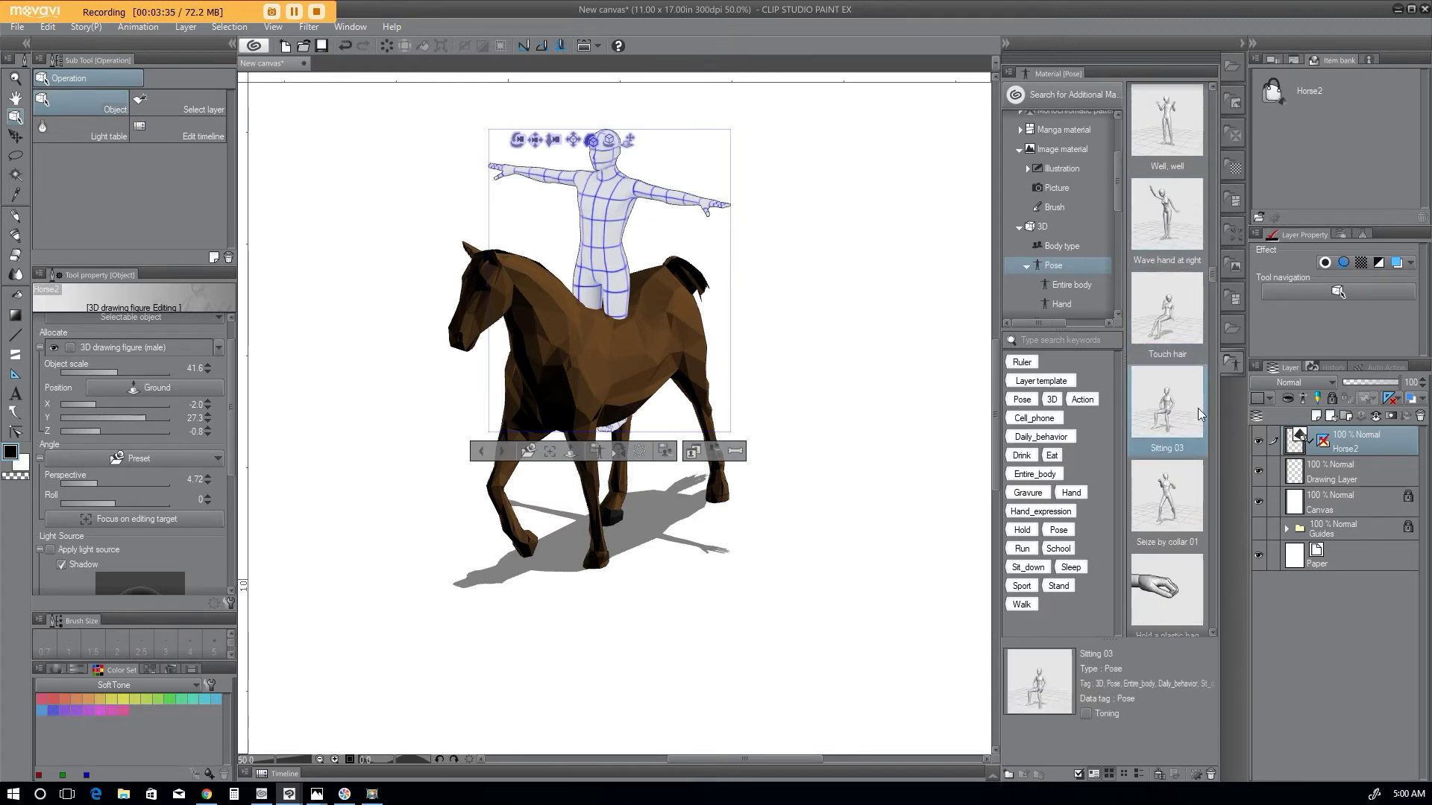
{"action": "left_click_drag", "start_coordinate": [1198, 415], "coordinate": [609, 250]}
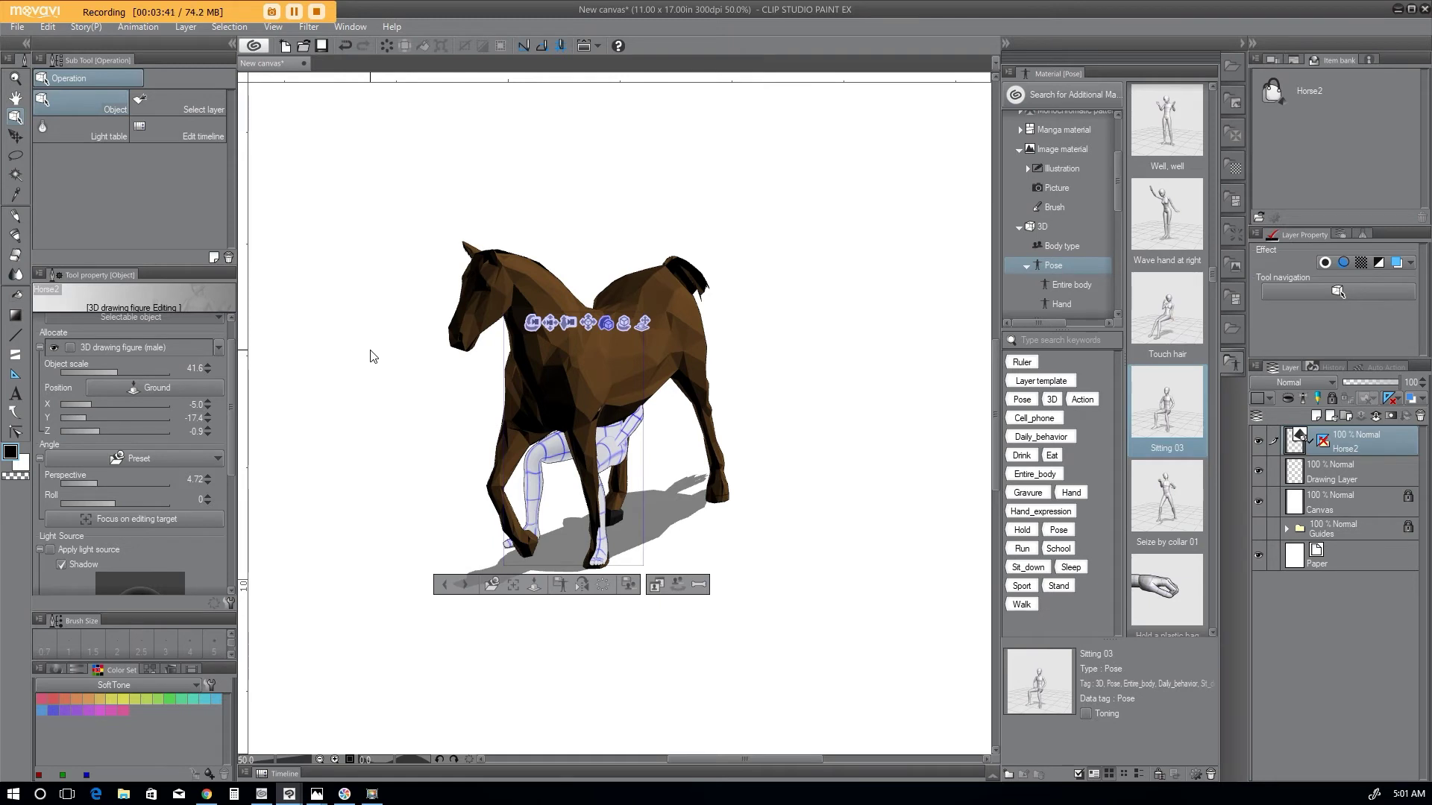
Step: Raise the seated doll to Y about 16.2 so it sits upright on the horse
{"action": "left_click_drag", "start_coordinate": [118, 419], "coordinate": [145, 417]}
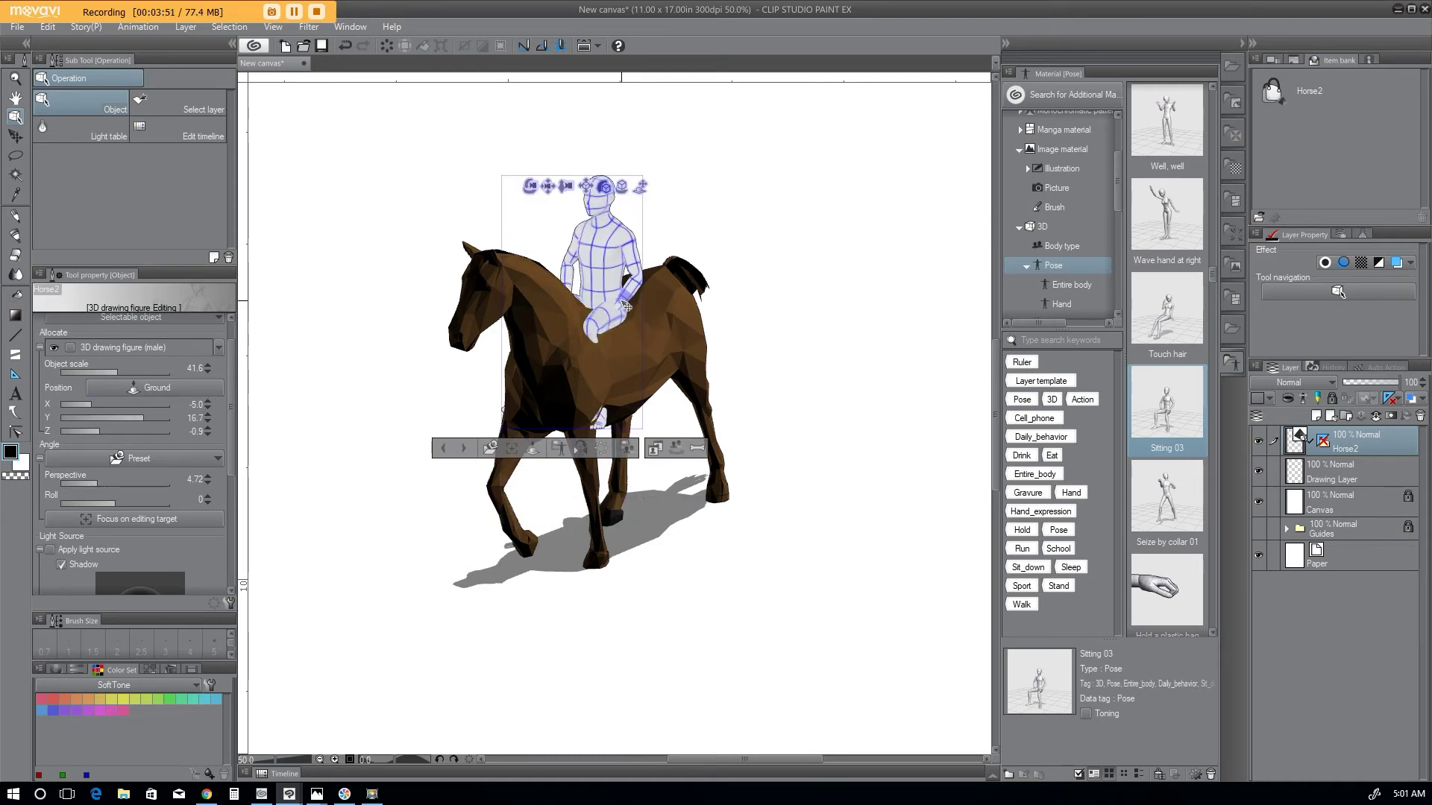
{"action": "left_click", "coordinate": [622, 320]}
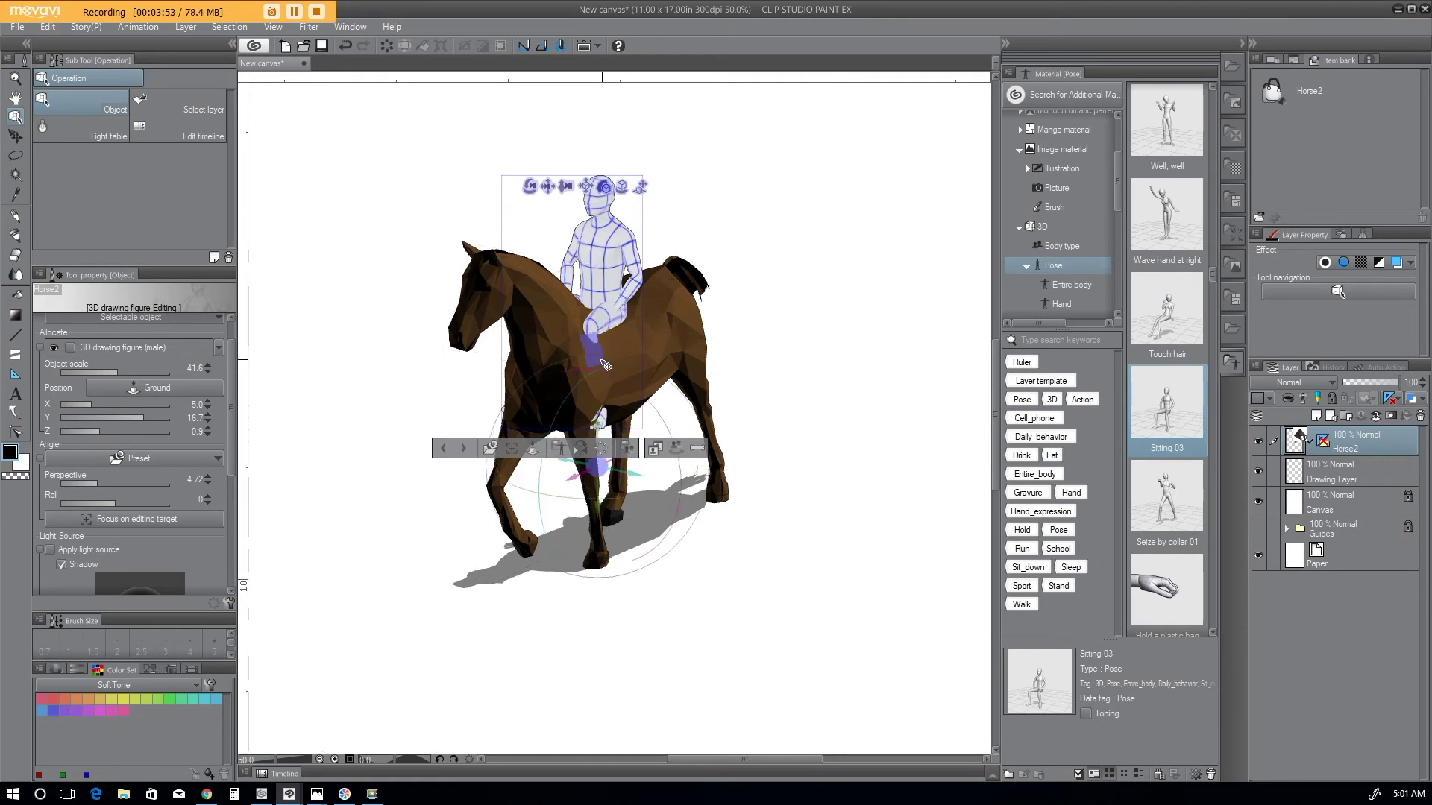
Step: Undo a trial leg rotation and swing the rider's upper arm toward the horse's neck
{"action": "left_click_drag", "start_coordinate": [563, 495], "coordinate": [581, 489]}
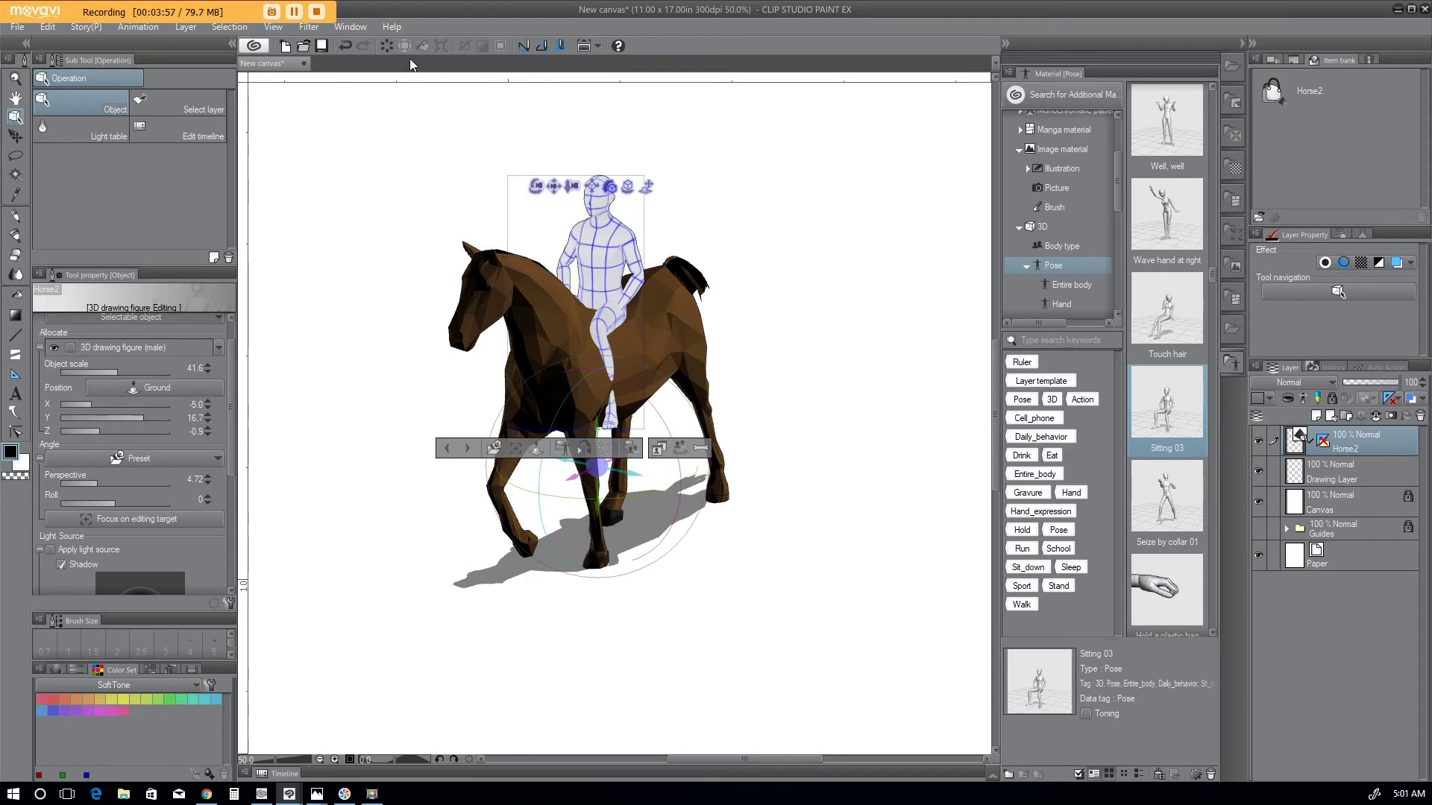
{"action": "left_click", "coordinate": [347, 47]}
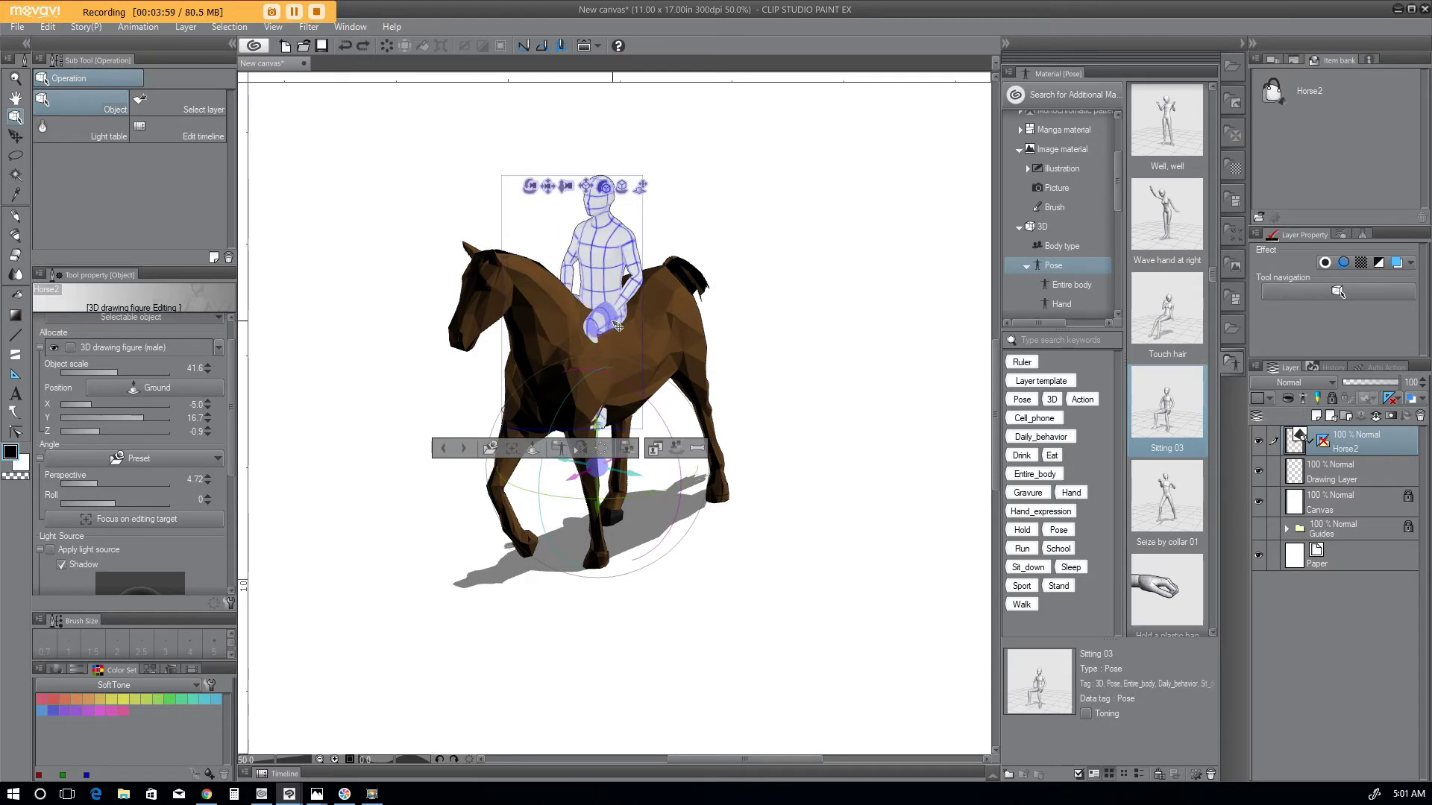
{"action": "left_click", "coordinate": [638, 289]}
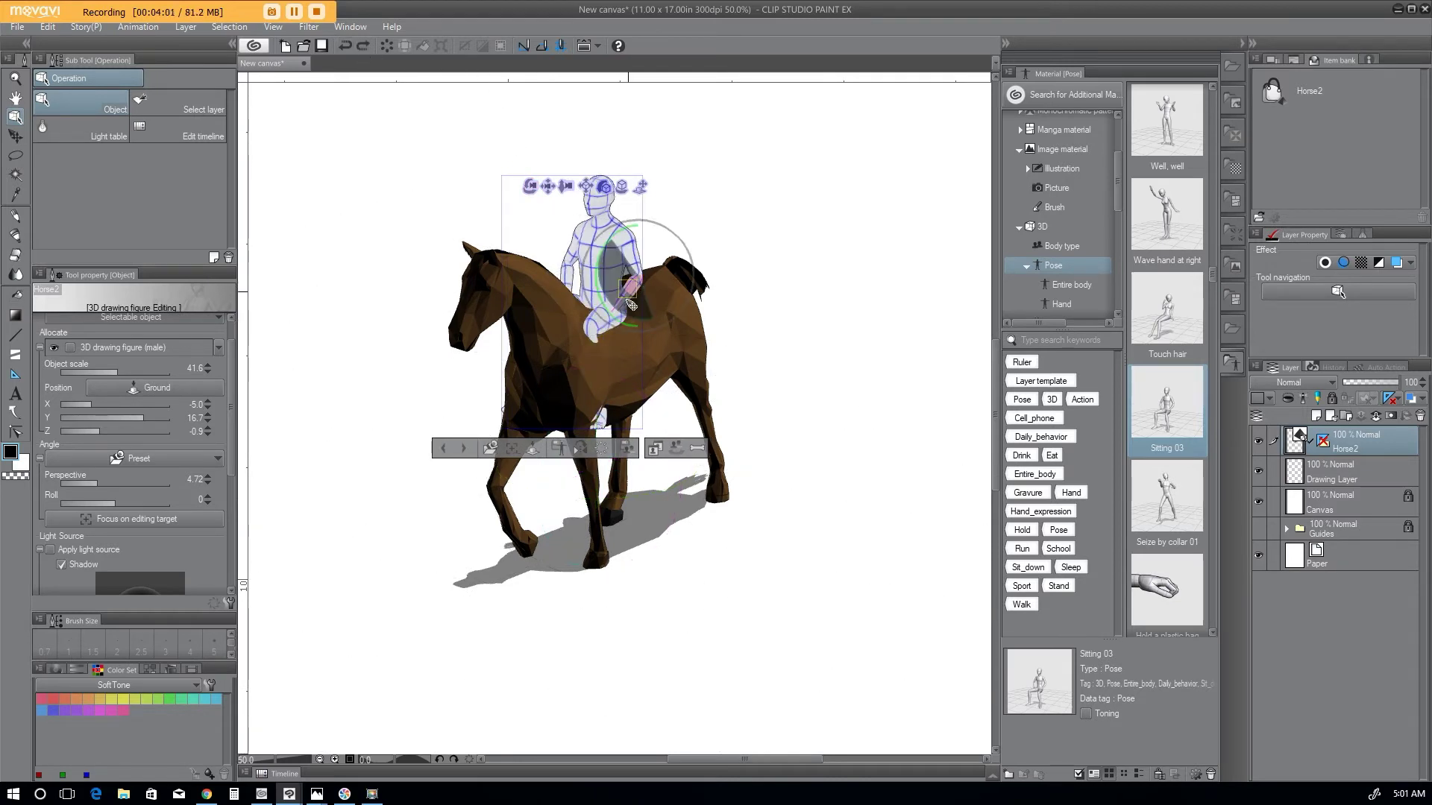
{"action": "left_click_drag", "start_coordinate": [632, 320], "coordinate": [642, 322]}
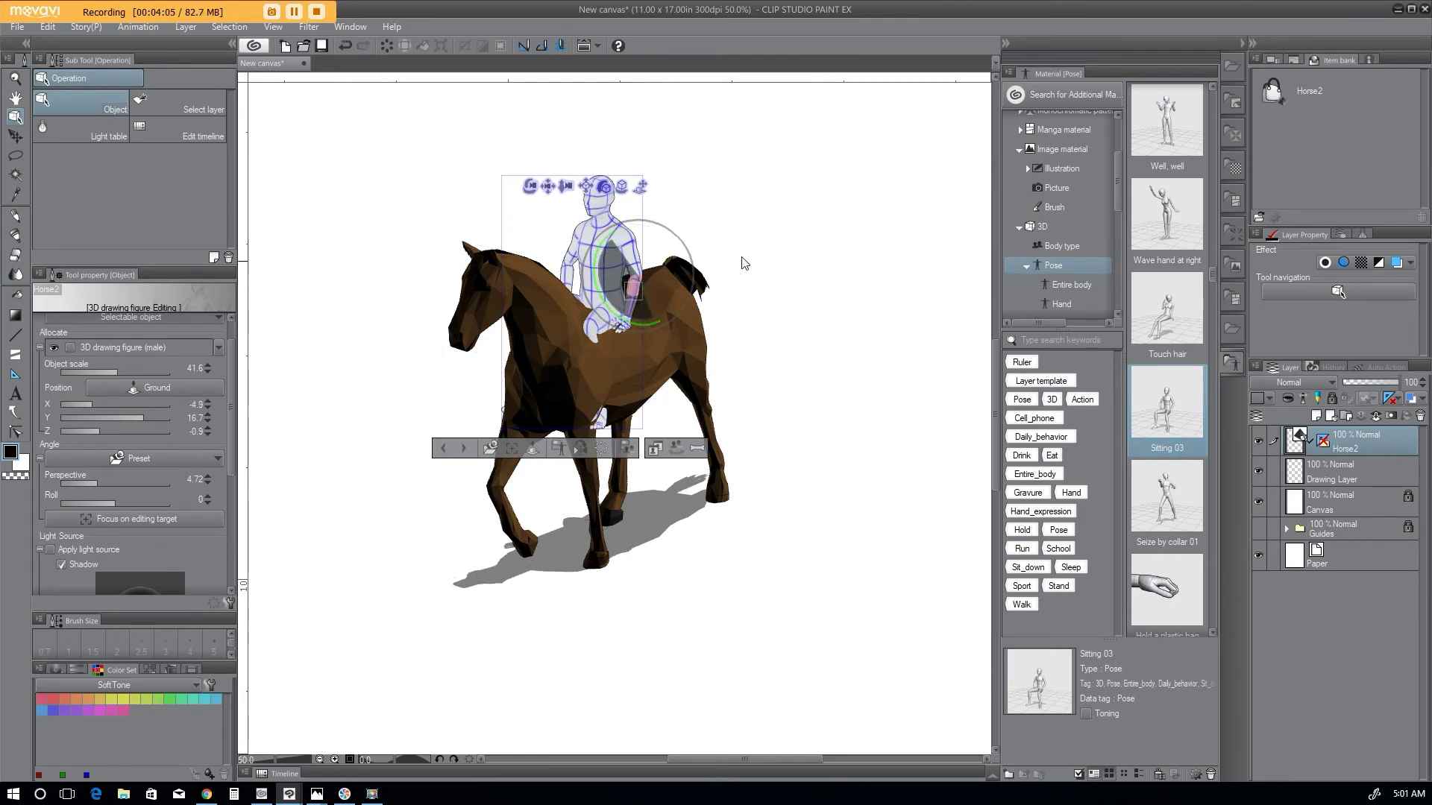
Step: Rotate the rider's leg outward and down so it hangs along the horse's side
{"action": "left_click", "coordinate": [612, 319]}
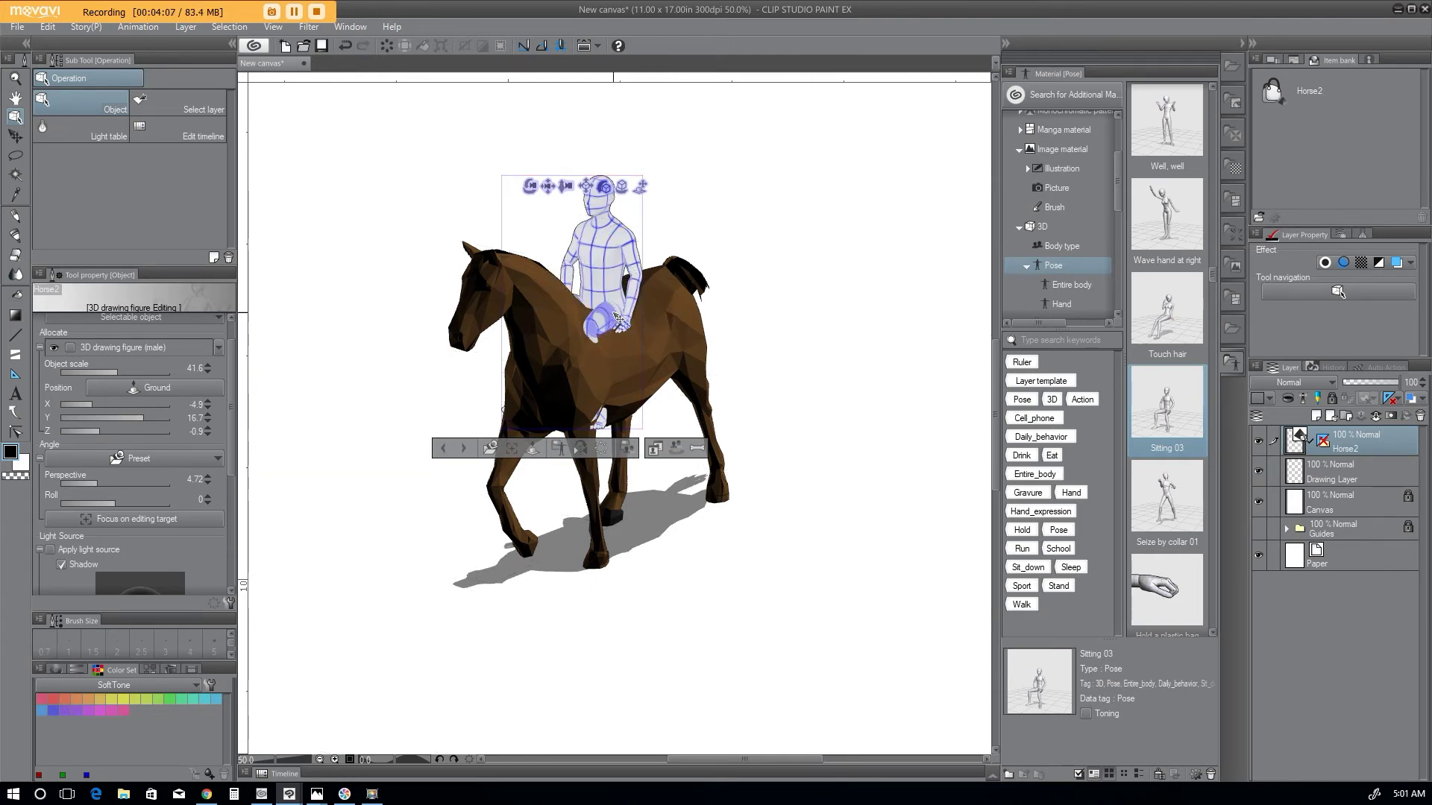
{"action": "left_click", "coordinate": [618, 317]}
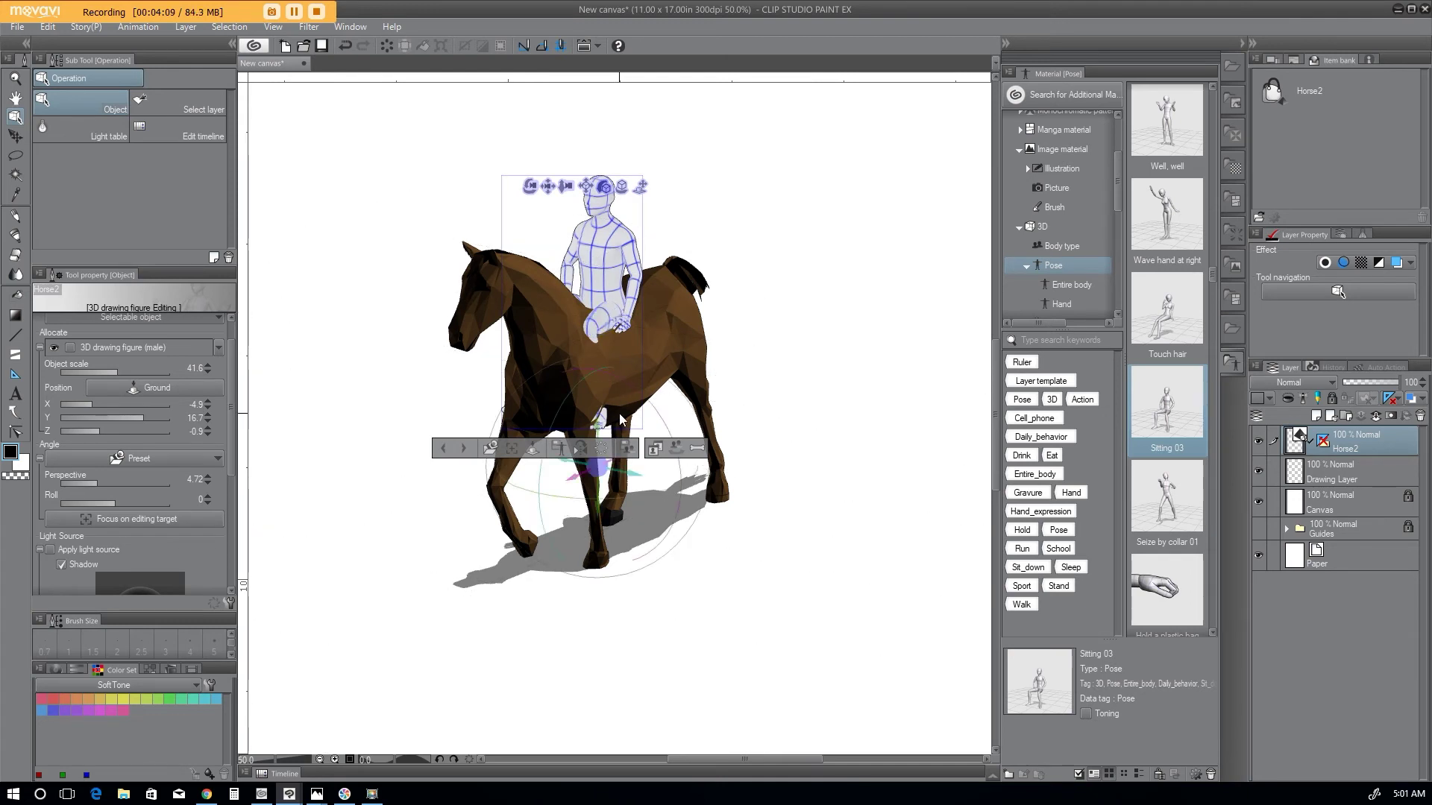
{"action": "left_click", "coordinate": [623, 315]}
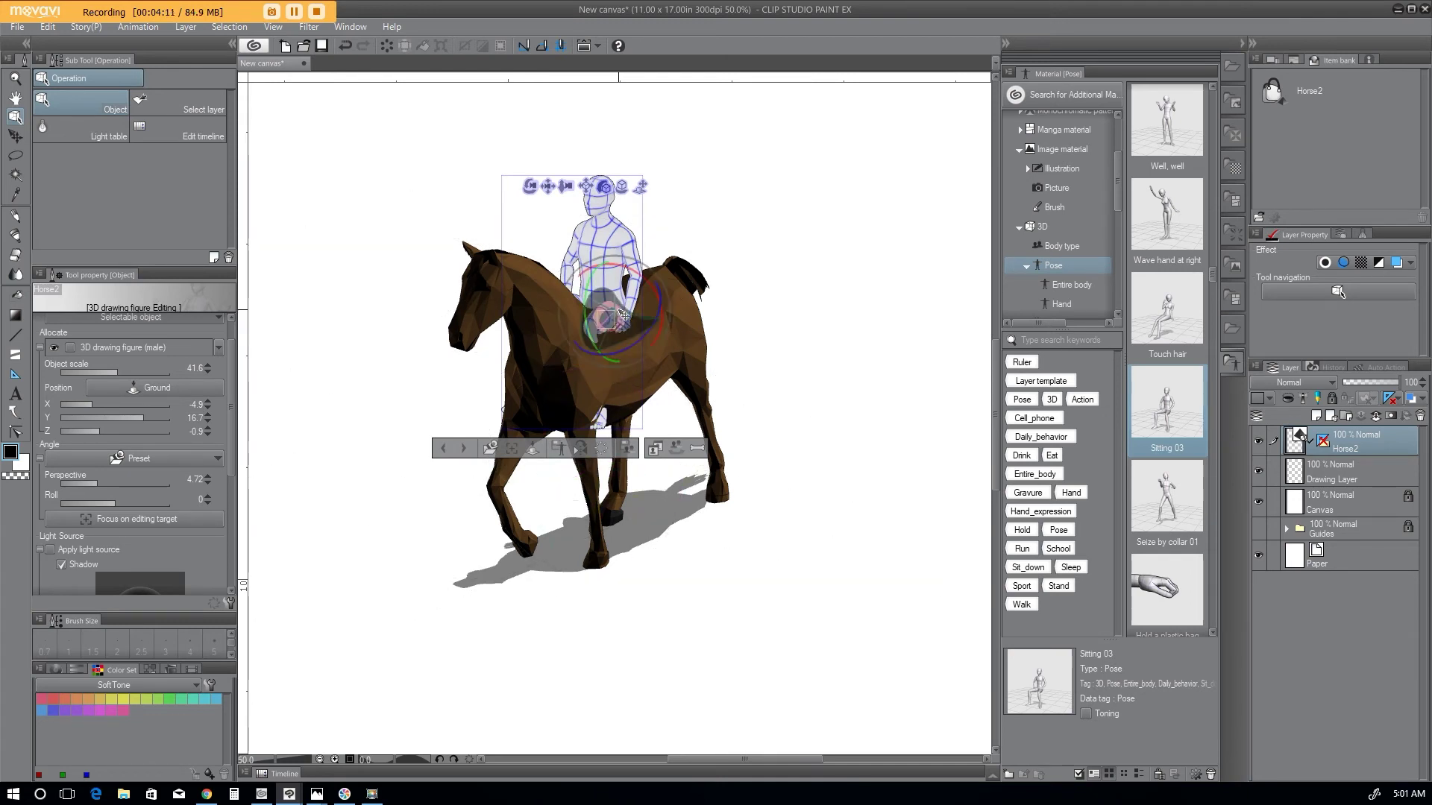
{"action": "left_click_drag", "start_coordinate": [652, 341], "coordinate": [655, 334]}
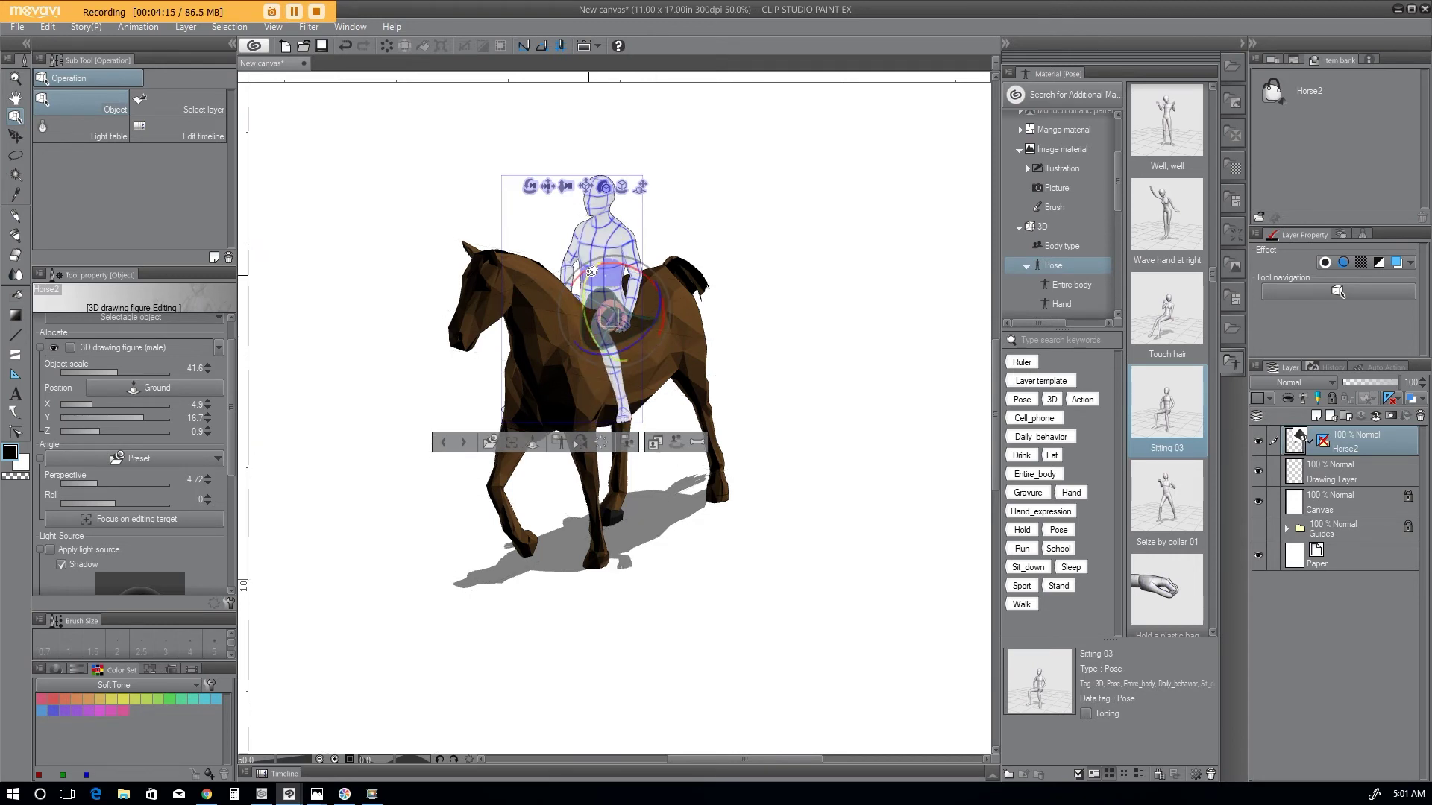
{"action": "mouse_move", "coordinate": [593, 271]}
{"action": "left_mouse_down"}
{"action": "mouse_move", "coordinate": [626, 313]}
{"action": "mouse_move", "coordinate": [595, 297]}
{"action": "left_mouse_up"}
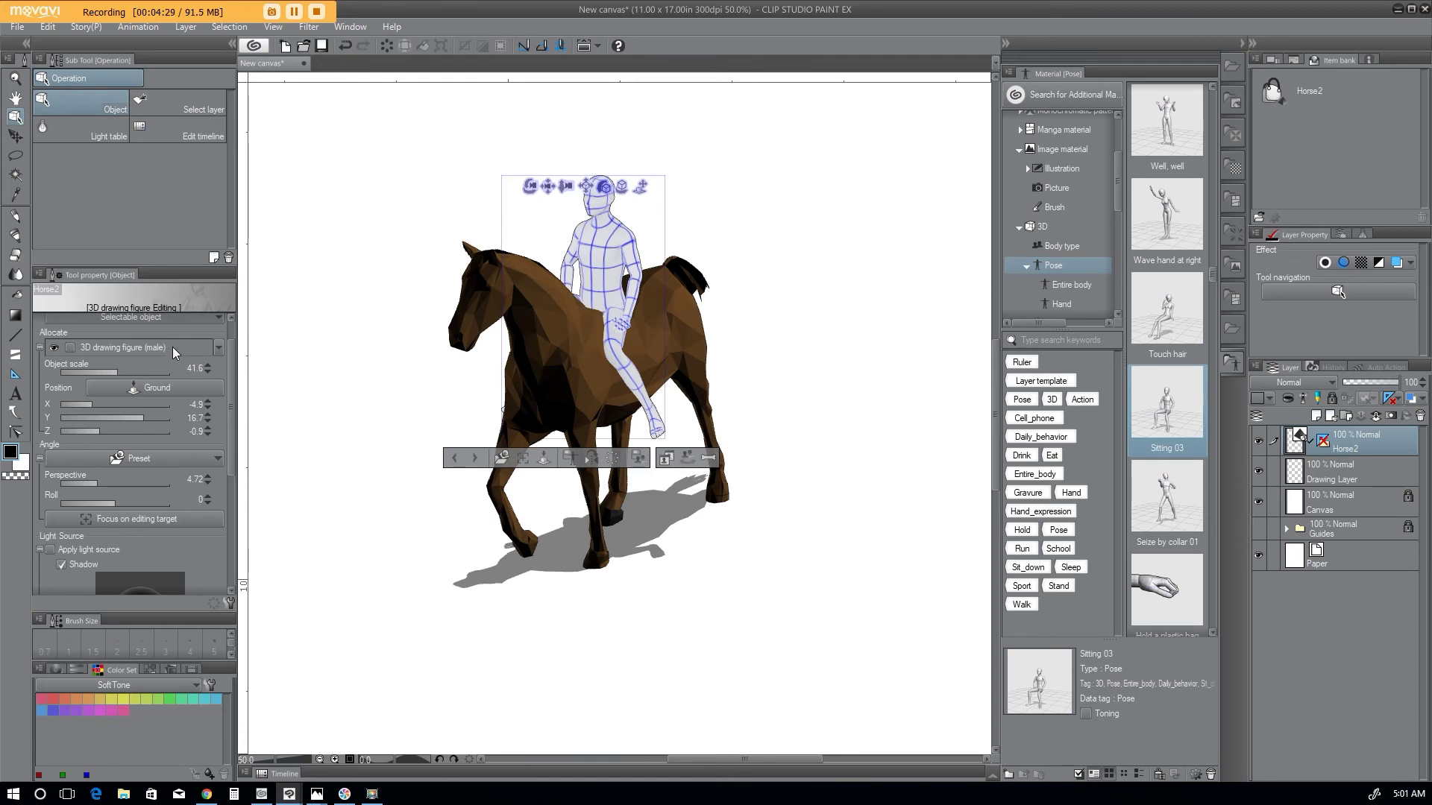
Step: Target the 3D drawing figure and orbit the camera round to the horse's other side
{"action": "left_click", "coordinate": [218, 347]}
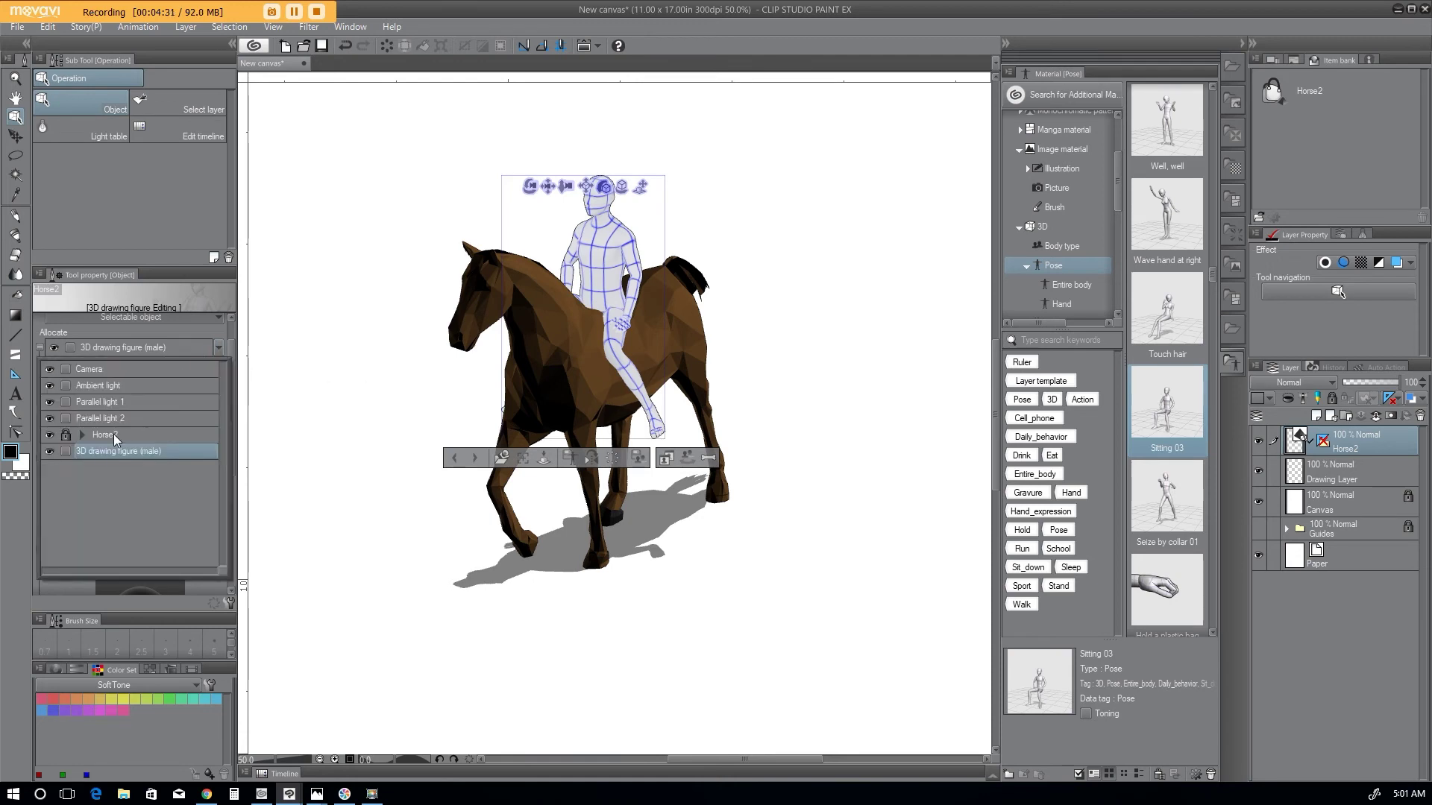
{"action": "left_click", "coordinate": [330, 326]}
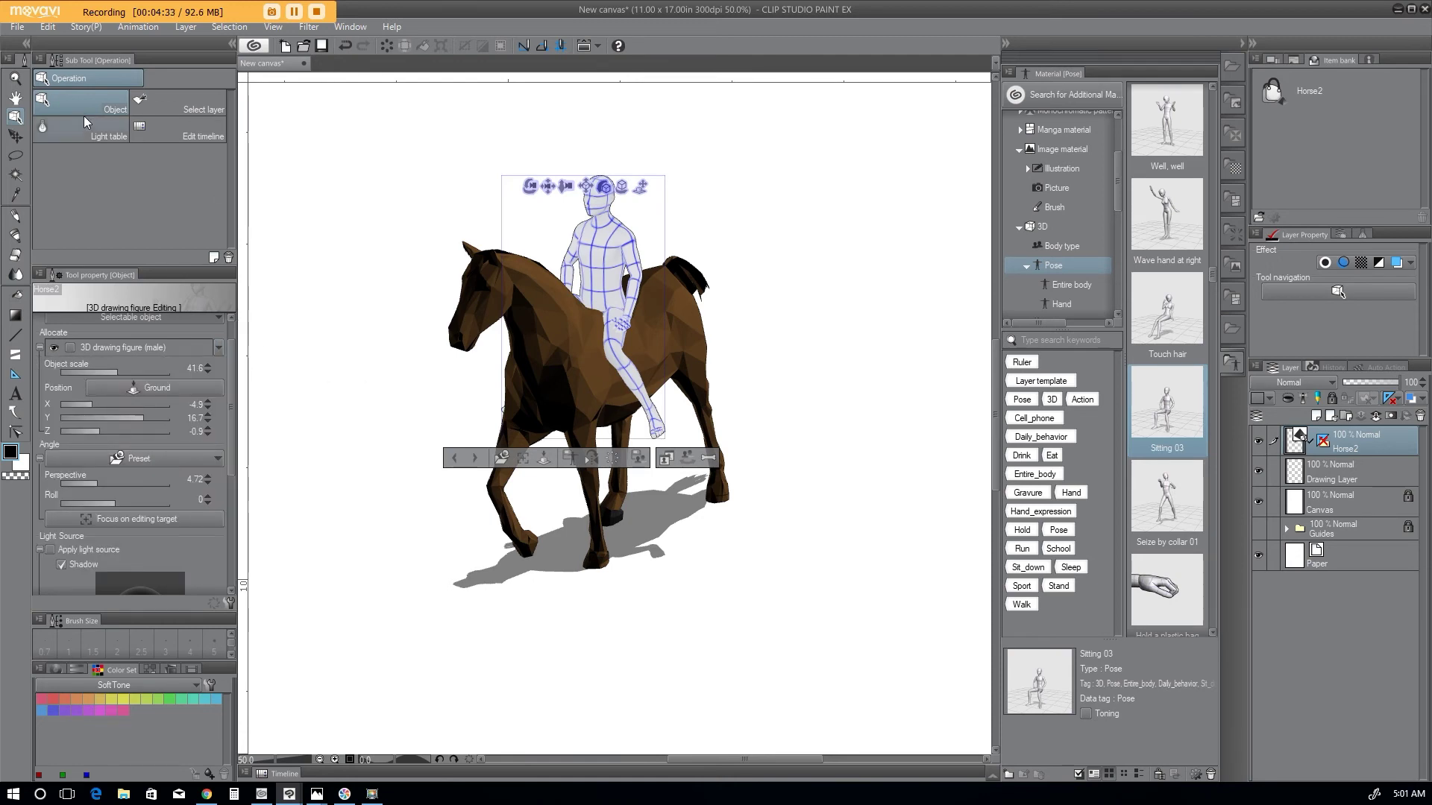
{"action": "left_click", "coordinate": [531, 187]}
{"action": "left_click_drag", "start_coordinate": [530, 188], "coordinate": [789, 193]}
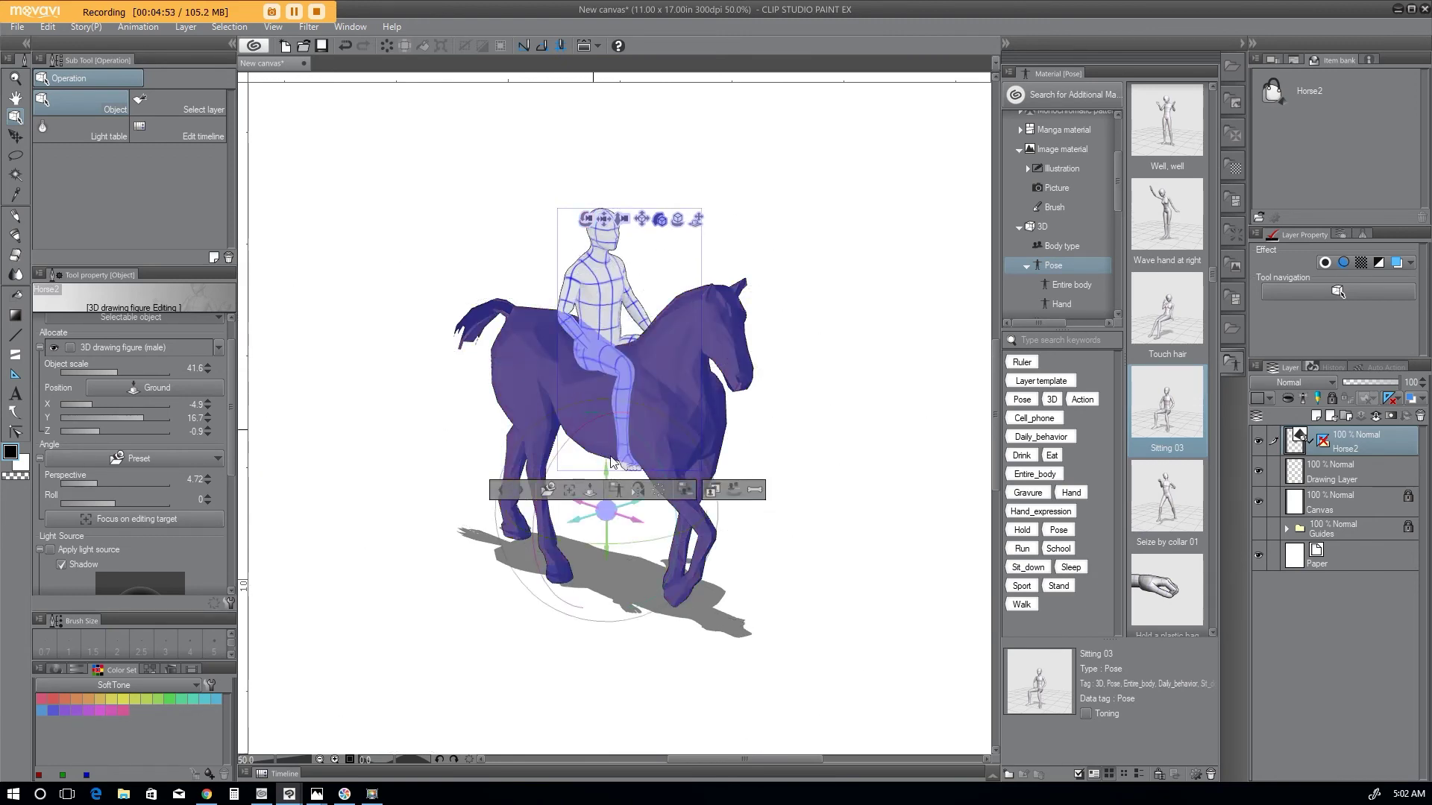
Step: Try leaning the rider's chest and tilting its head, undo both, then orbit behind the rider
{"action": "left_click", "coordinate": [567, 313]}
{"action": "left_click", "coordinate": [567, 308]}
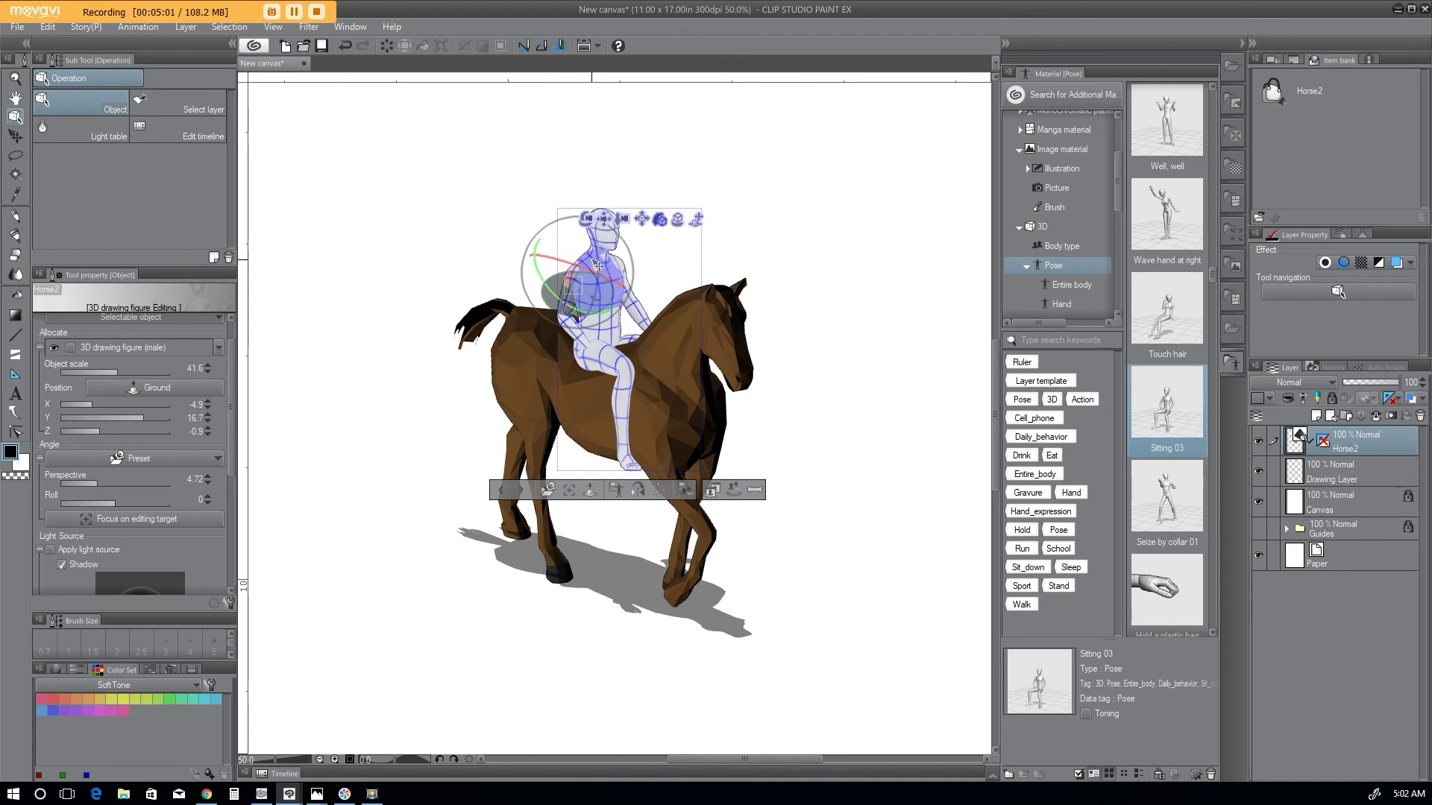
{"action": "left_click", "coordinate": [593, 271]}
{"action": "mouse_move", "coordinate": [593, 271]}
{"action": "left_mouse_down"}
{"action": "mouse_move", "coordinate": [600, 259]}
{"action": "mouse_move", "coordinate": [590, 278]}
{"action": "left_mouse_up"}
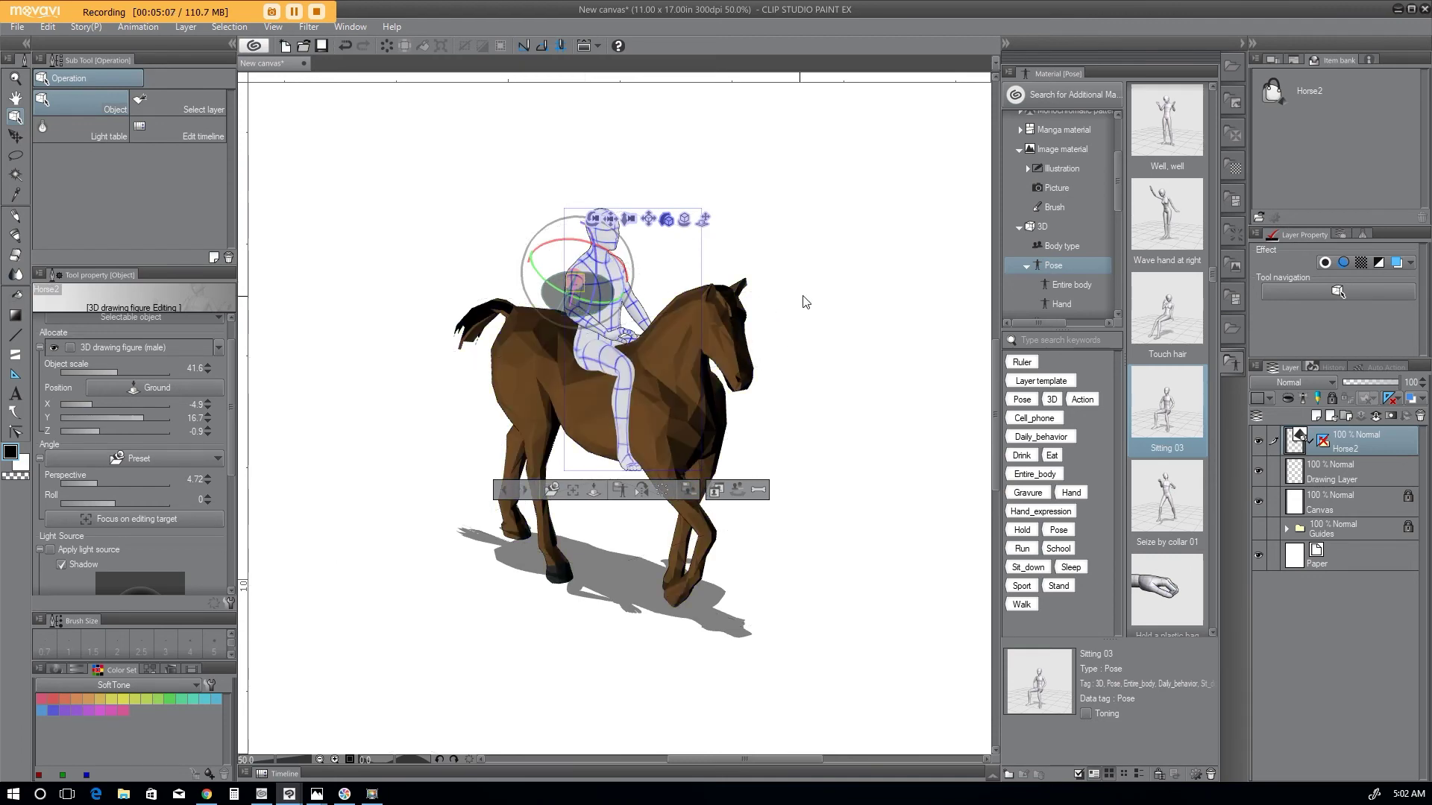
{"action": "left_click", "coordinate": [589, 238]}
{"action": "left_click_drag", "start_coordinate": [548, 261], "coordinate": [531, 265]}
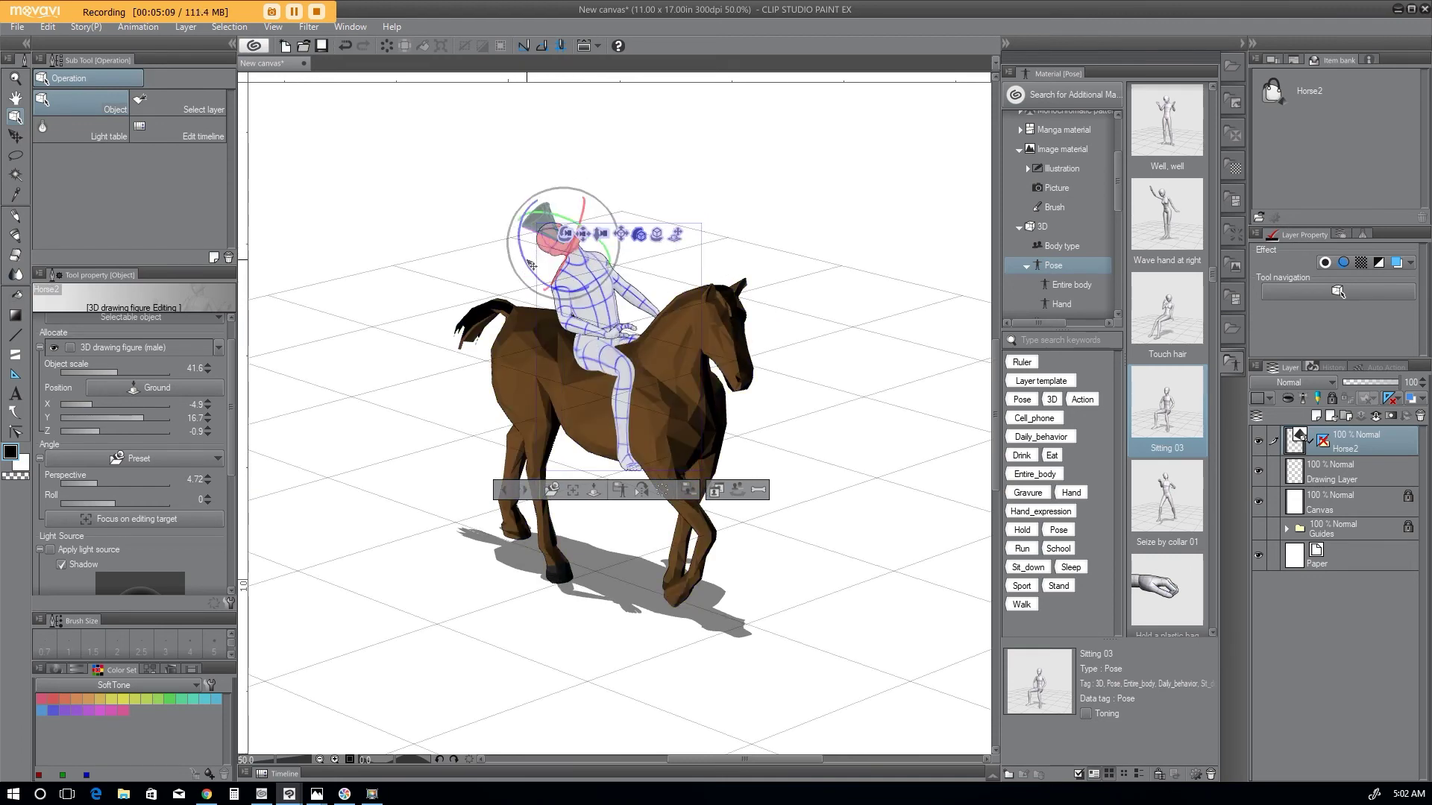
{"action": "left_click", "coordinate": [346, 46]}
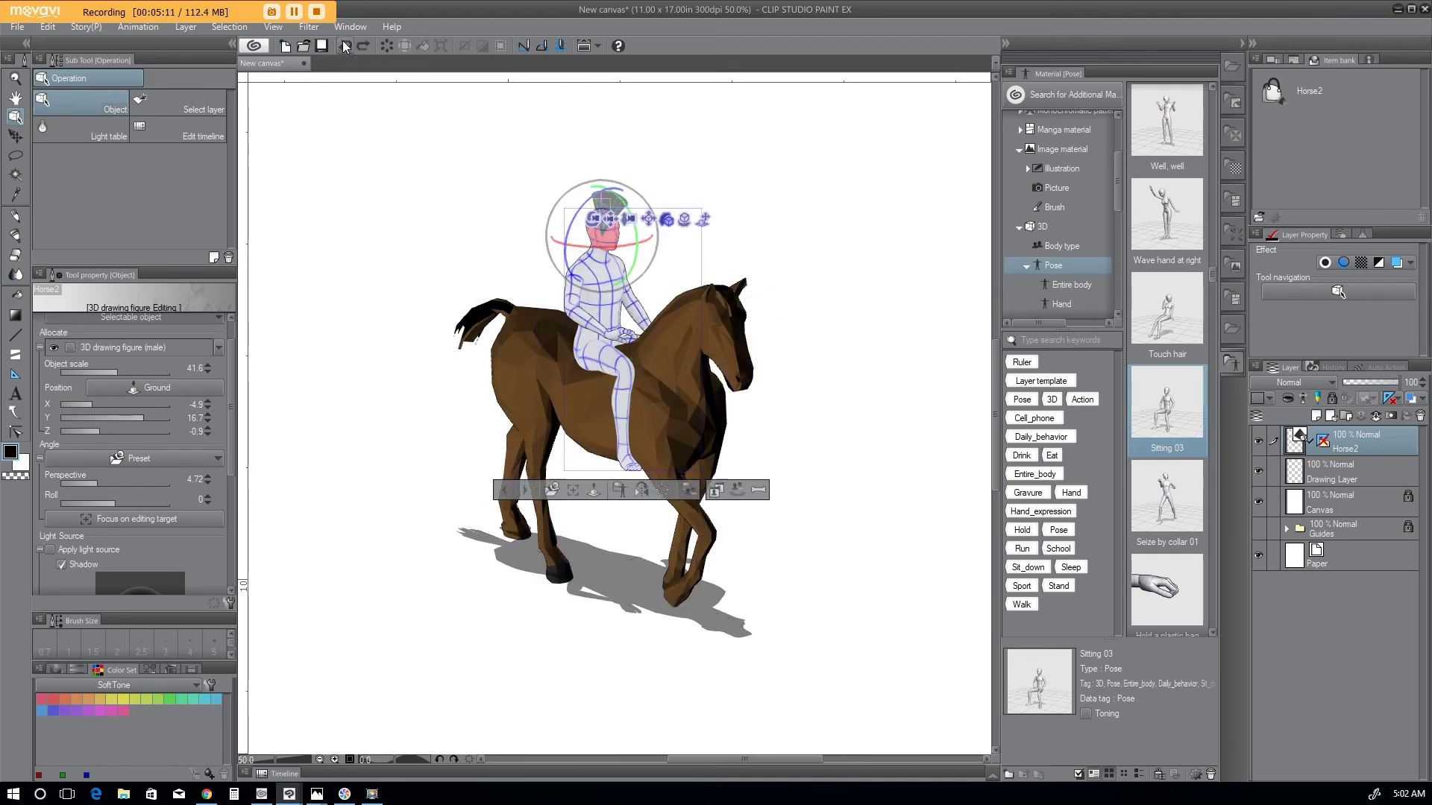
{"action": "left_click", "coordinate": [857, 232]}
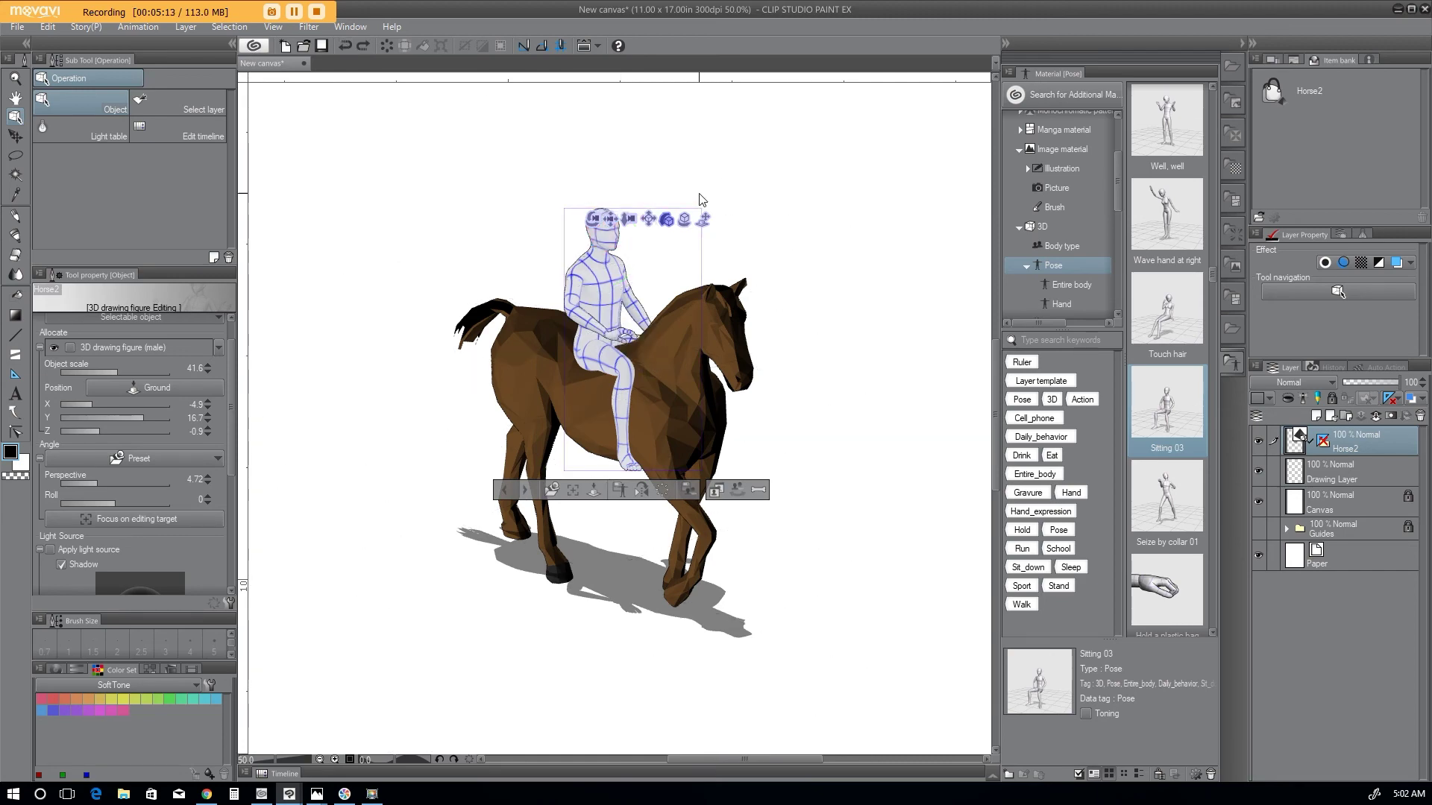
{"action": "left_click_drag", "start_coordinate": [593, 218], "coordinate": [521, 234]}
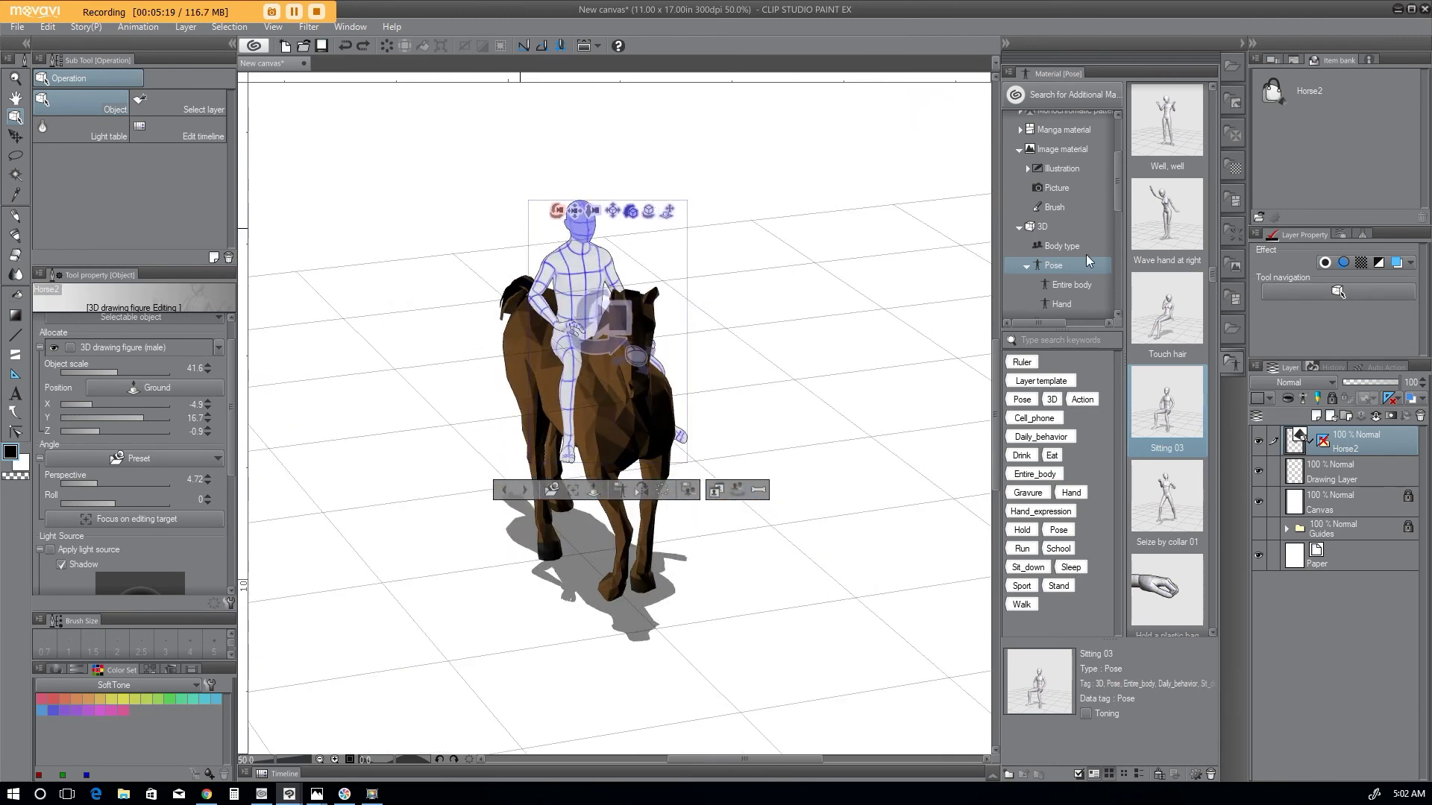
{"action": "left_click_drag", "start_coordinate": [1116, 164], "coordinate": [1120, 136]}
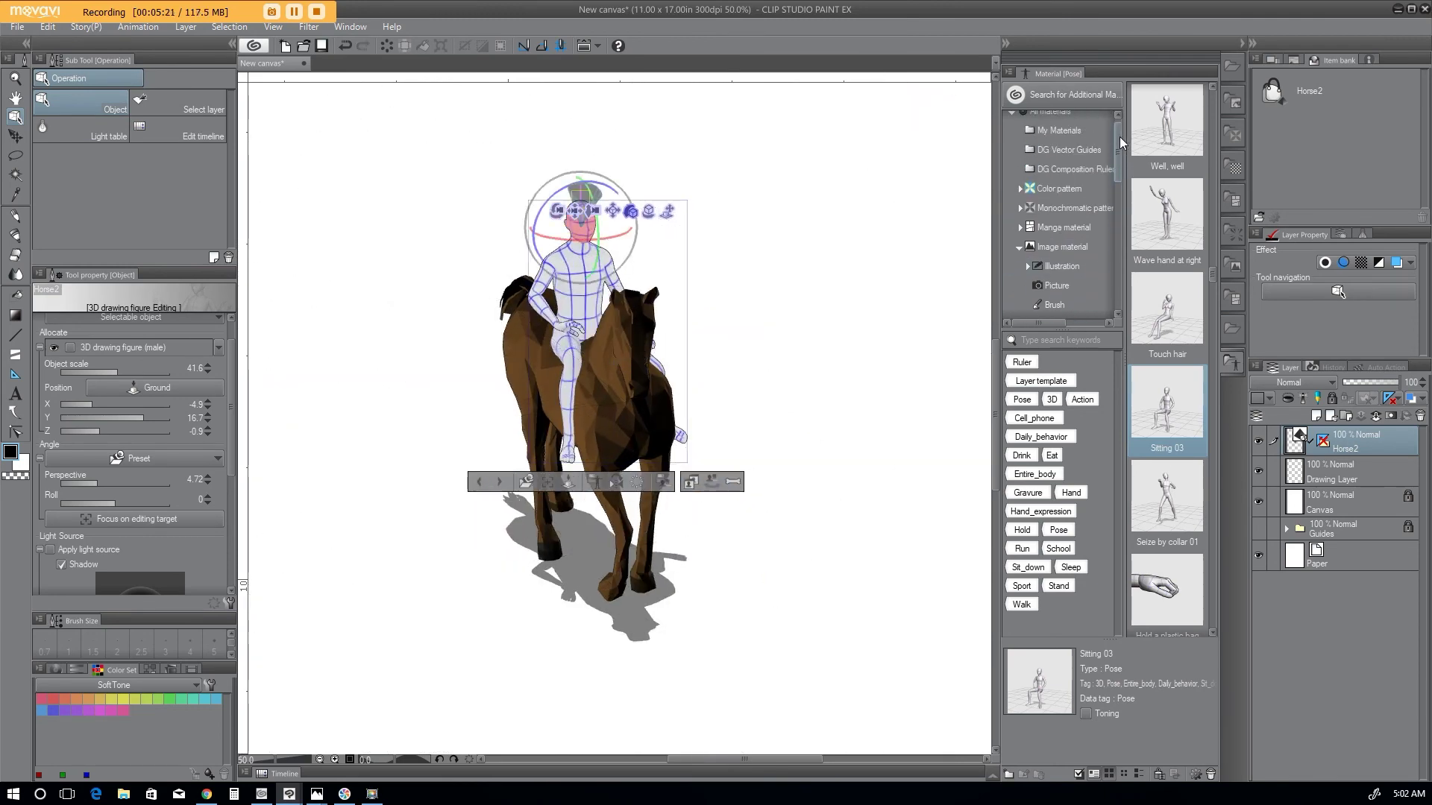
{"action": "mouse_move", "coordinate": [1297, 440]}
{"action": "left_mouse_down"}
{"action": "mouse_move", "coordinate": [1104, 179]}
{"action": "mouse_move", "coordinate": [1032, 182]}
{"action": "mouse_move", "coordinate": [1239, 401]}
{"action": "mouse_move", "coordinate": [1298, 450]}
{"action": "mouse_move", "coordinate": [1327, 447]}
{"action": "mouse_move", "coordinate": [1118, 161]}
{"action": "mouse_move", "coordinate": [1074, 295]}
{"action": "mouse_move", "coordinate": [1346, 460]}
{"action": "mouse_move", "coordinate": [962, 204]}
{"action": "mouse_move", "coordinate": [1104, 276]}
{"action": "mouse_move", "coordinate": [1305, 445]}
{"action": "left_mouse_up"}
{"action": "left_click", "coordinate": [1304, 445]}
{"action": "left_click", "coordinate": [761, 317]}
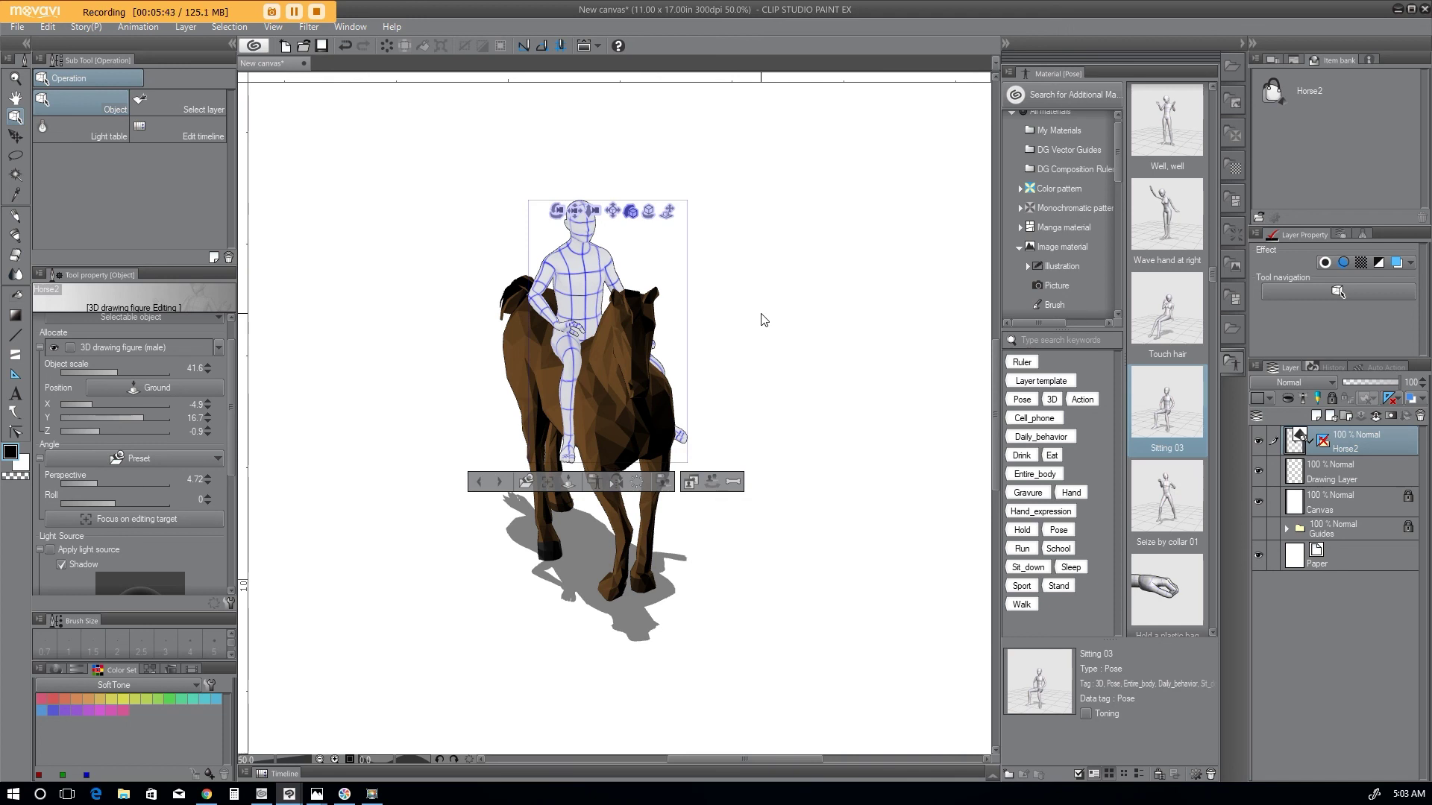
Step: Enable Apply light source for the 3D doll and orbit the camera to a side view
{"action": "scroll", "coordinate": [230, 414], "scroll_direction": "down", "scroll_amount": 1}
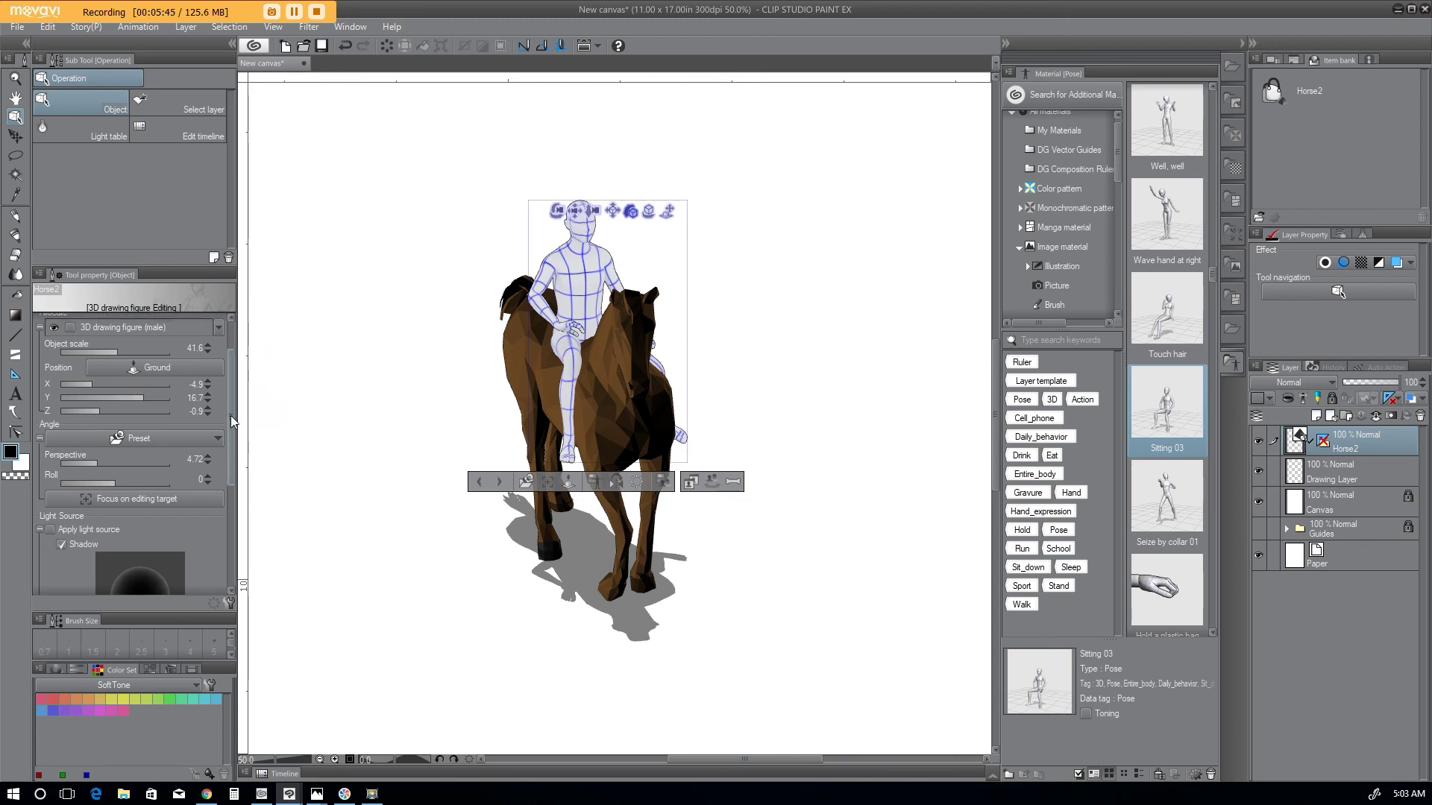
{"action": "left_click_drag", "start_coordinate": [231, 416], "coordinate": [231, 437]}
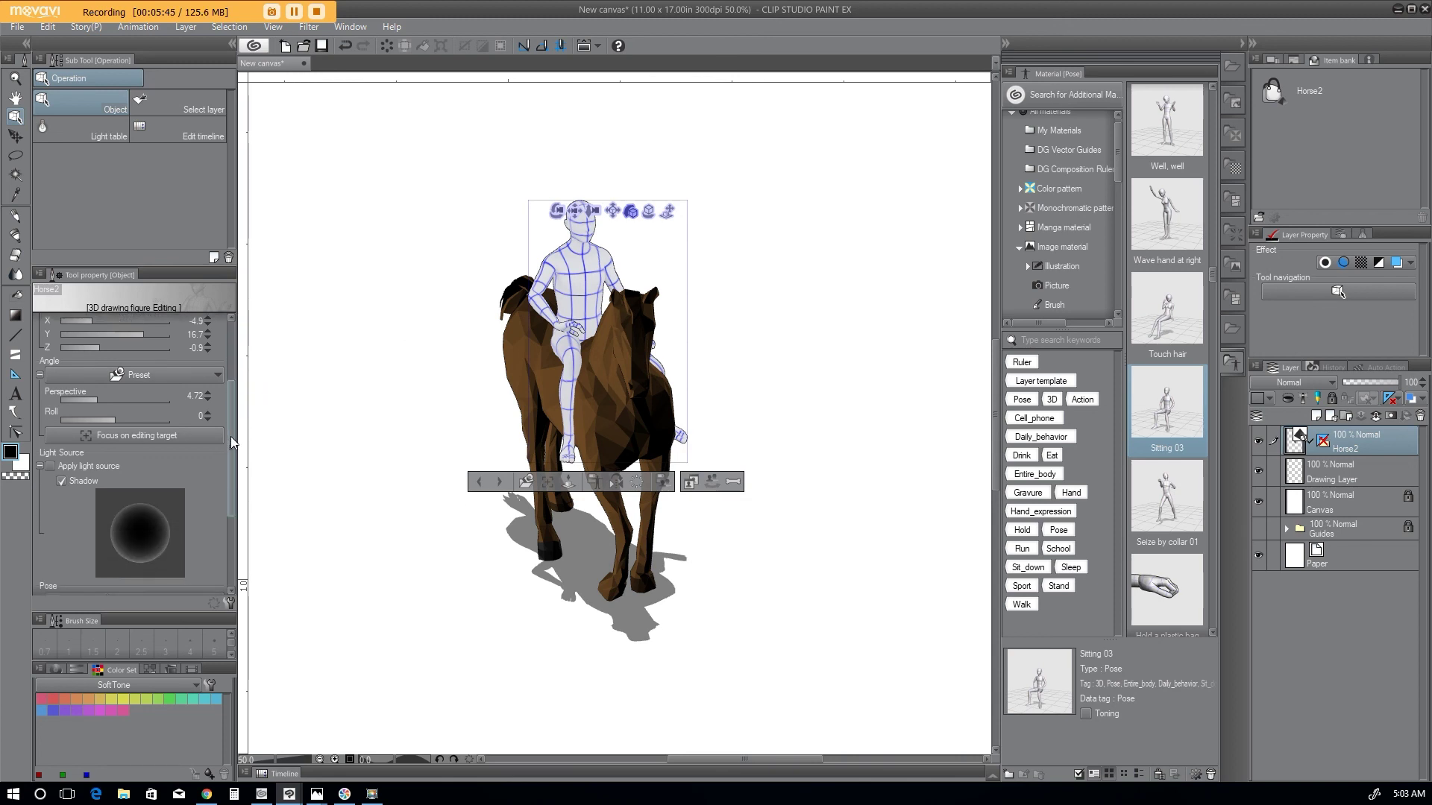
{"action": "left_click", "coordinate": [50, 466]}
{"action": "left_click_drag", "start_coordinate": [557, 211], "coordinate": [620, 278]}
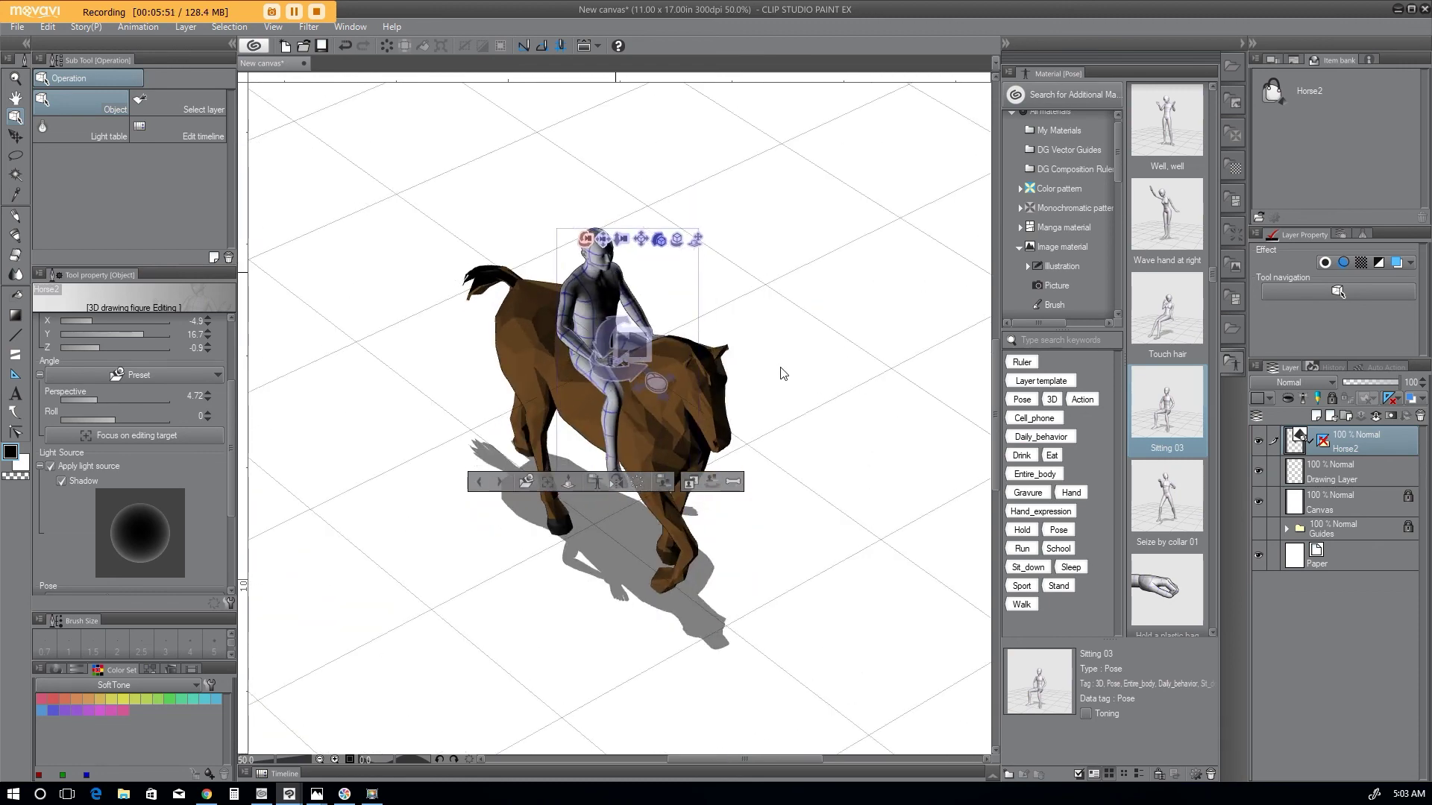